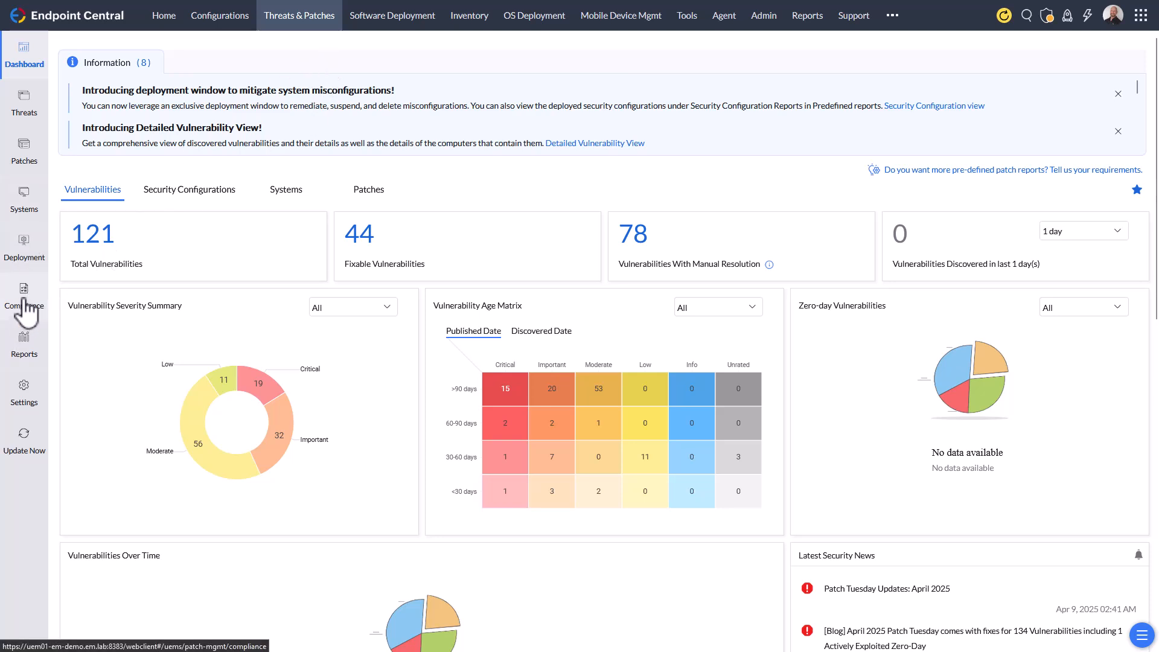
- Add the built-in Windows Server 2022 L2 Profiles compliance template to the policy groups
click(23, 305)
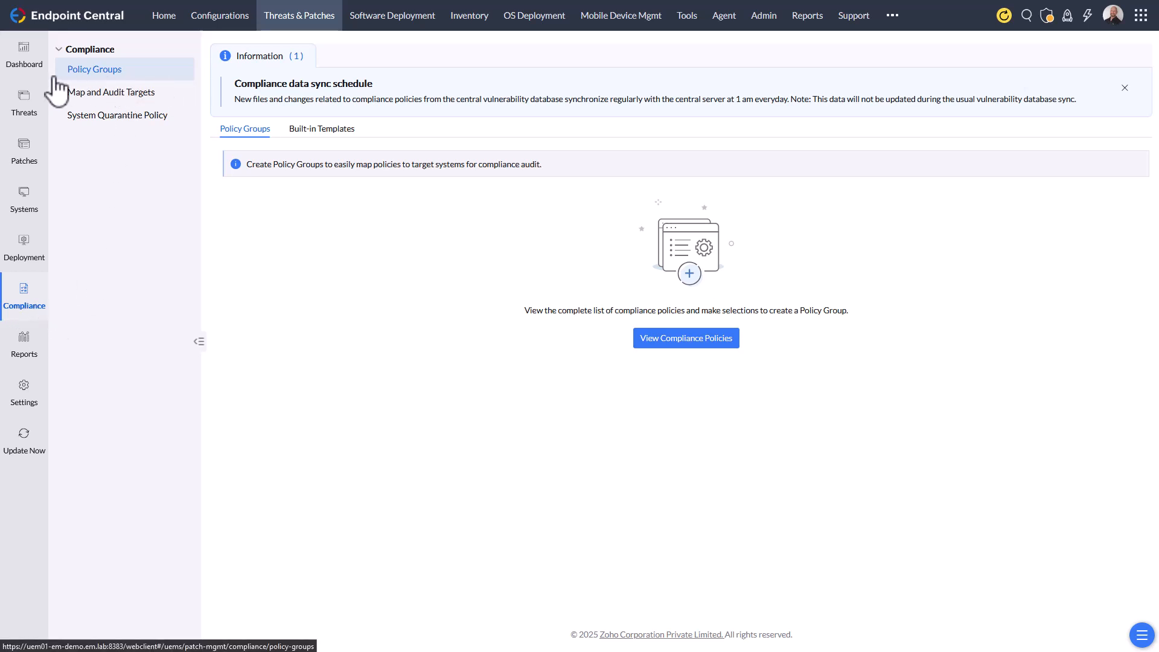
click(333, 134)
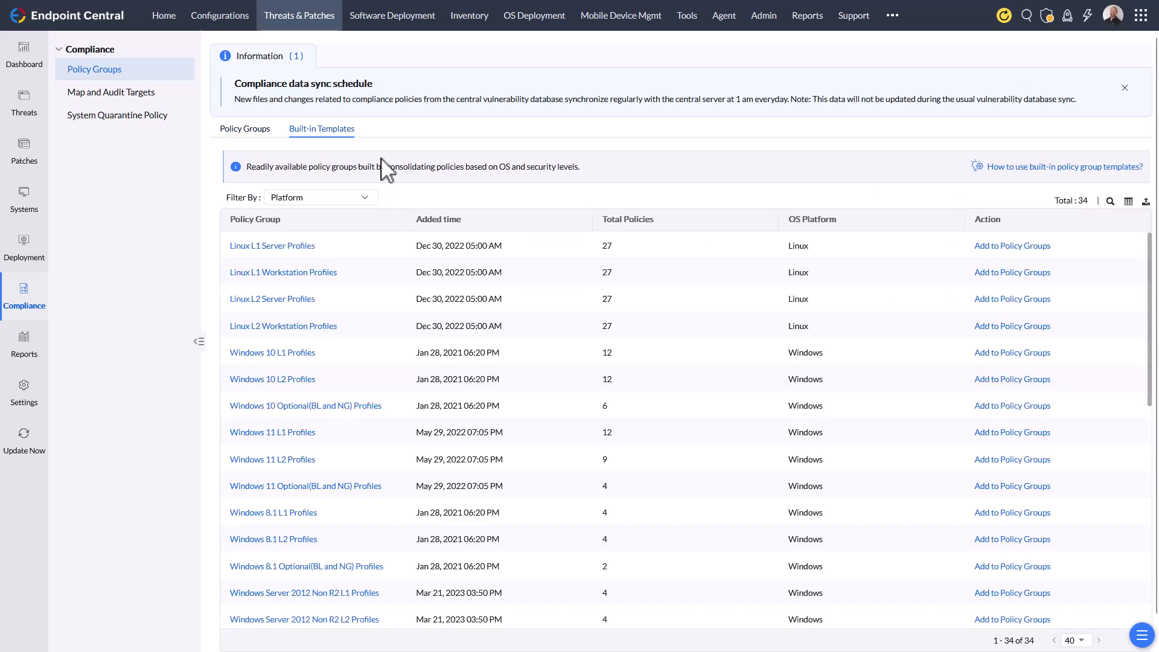
scroll(408, 399, down, 7)
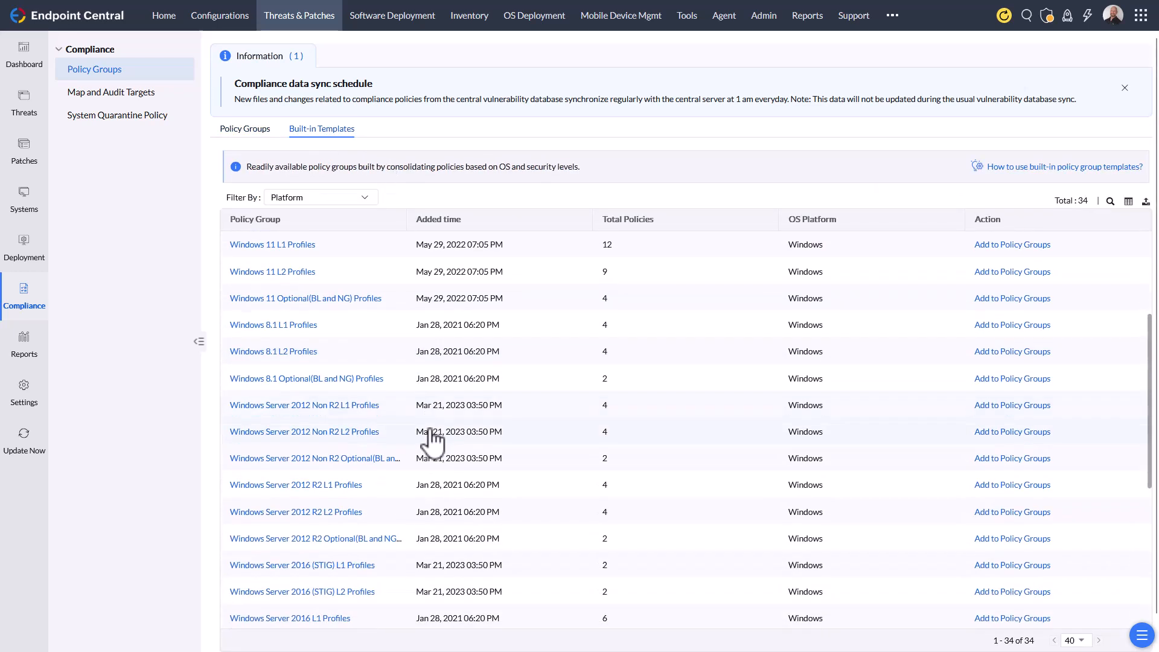
scroll(431, 438, down, 2)
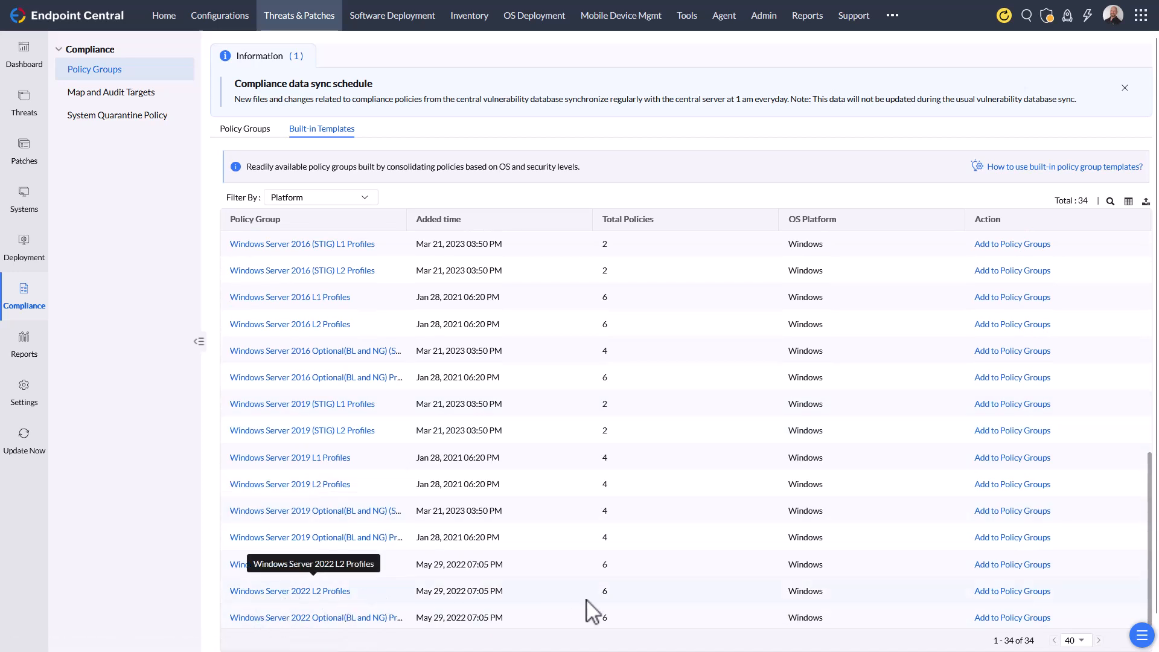
click(1033, 594)
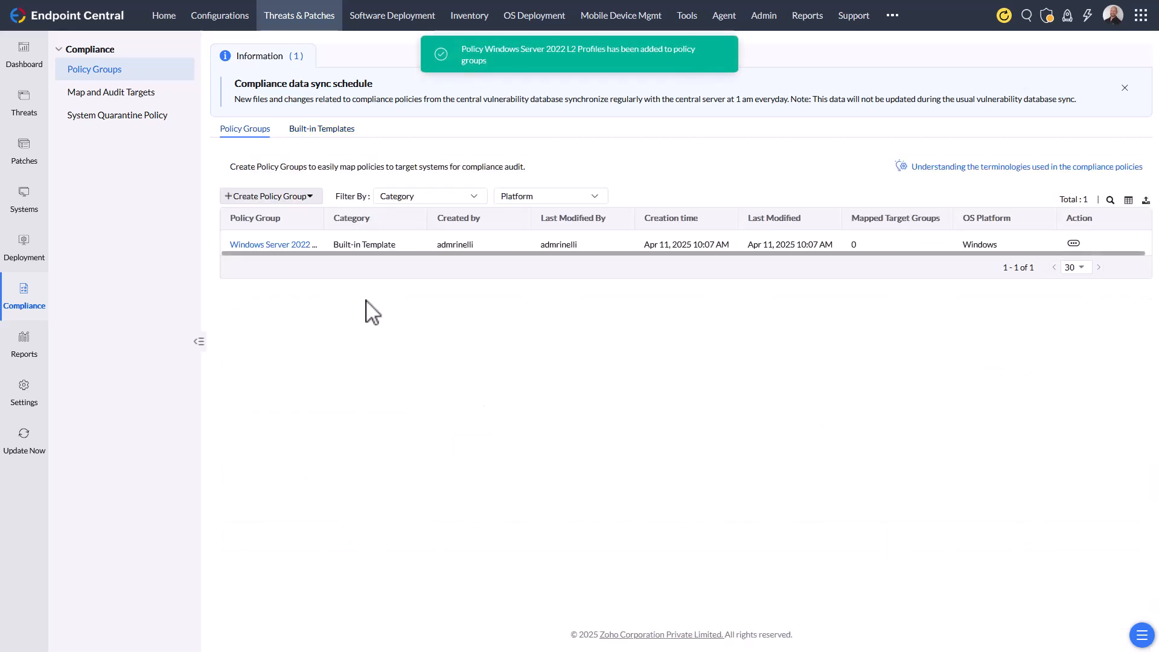
- Begin a new compliance audit by creating a new target computer group named Audit Group
click(113, 96)
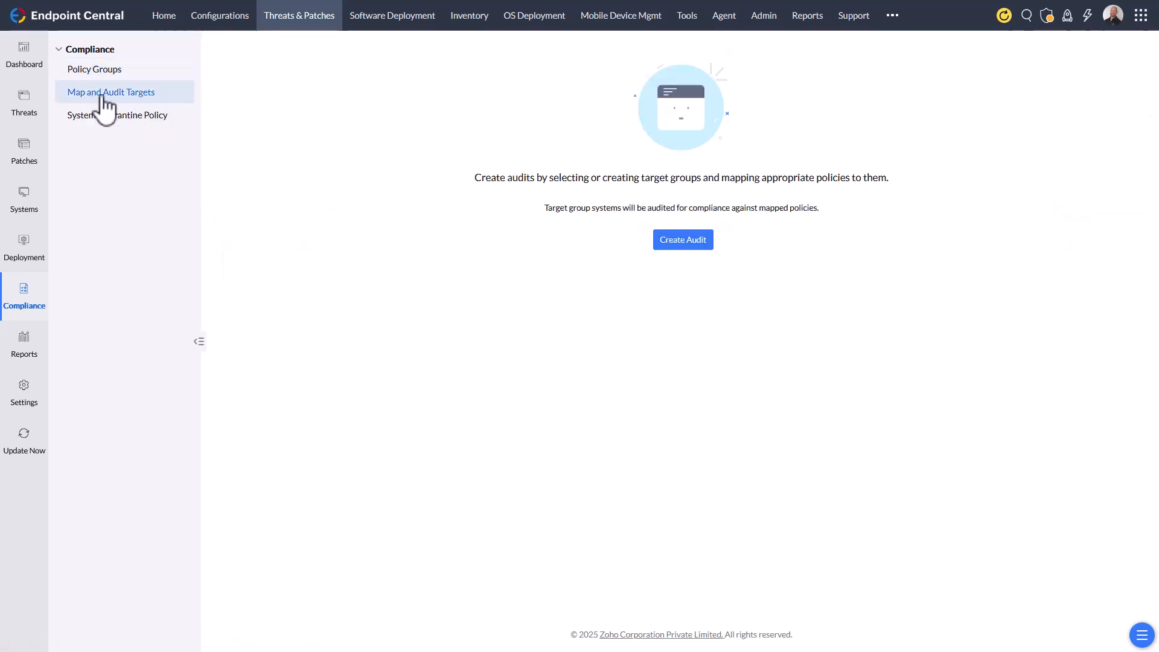
click(683, 243)
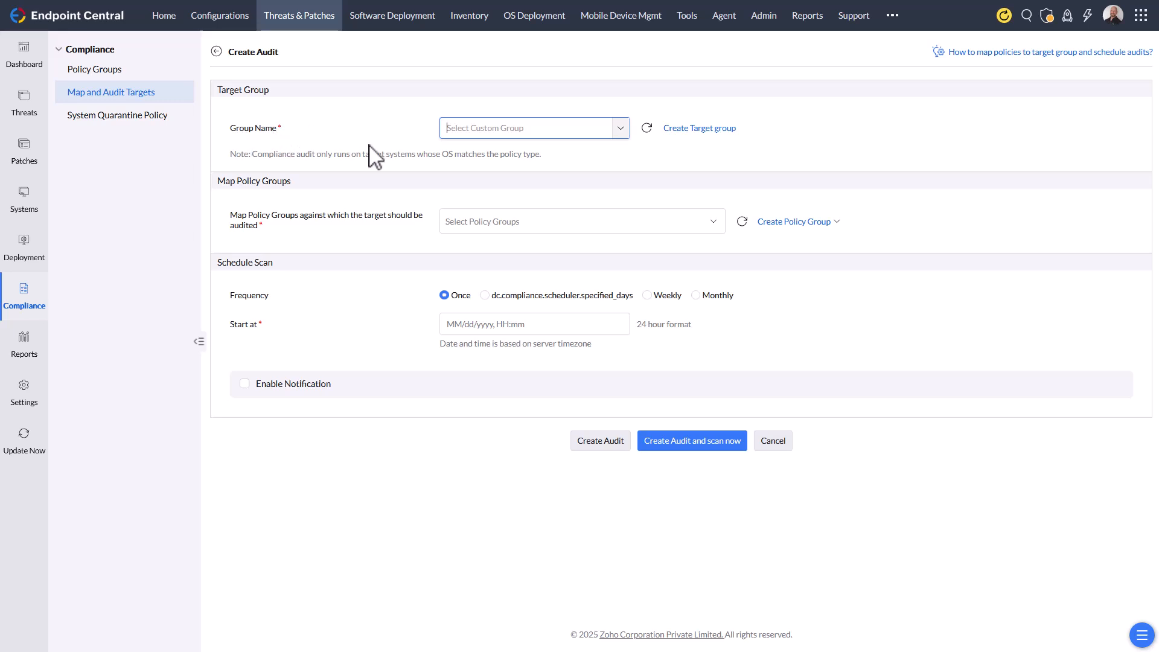
click(698, 133)
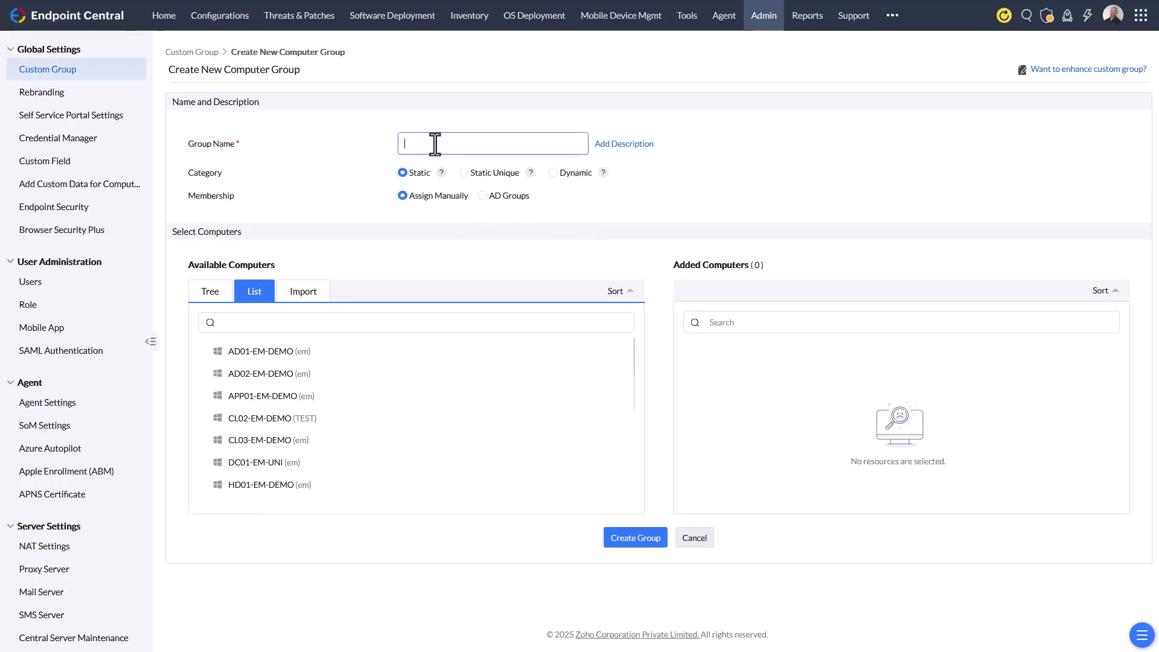
text(Aout)
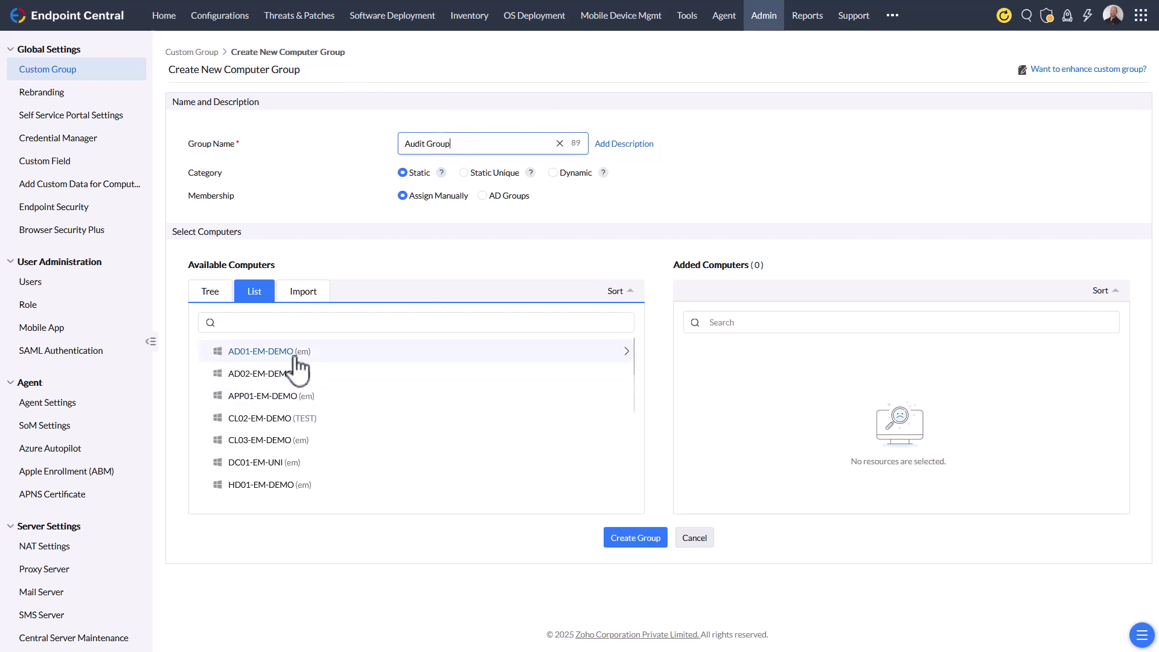
- Select all available computers, add them to the group, and create the group
click(356, 360)
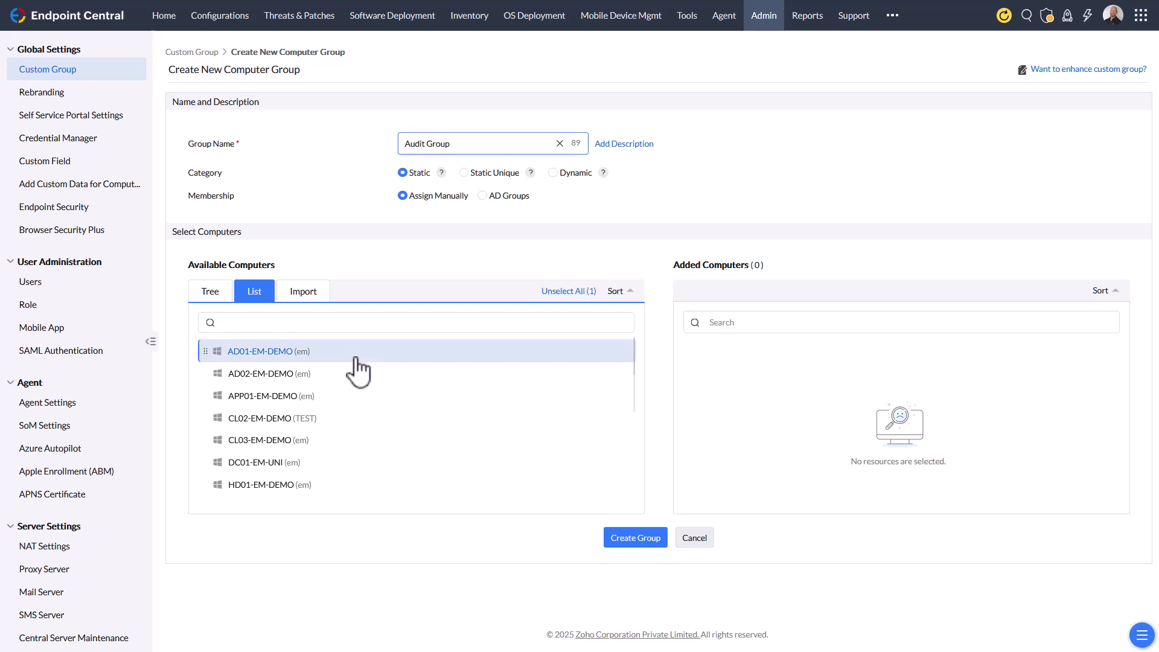
scroll(368, 461, down, 3)
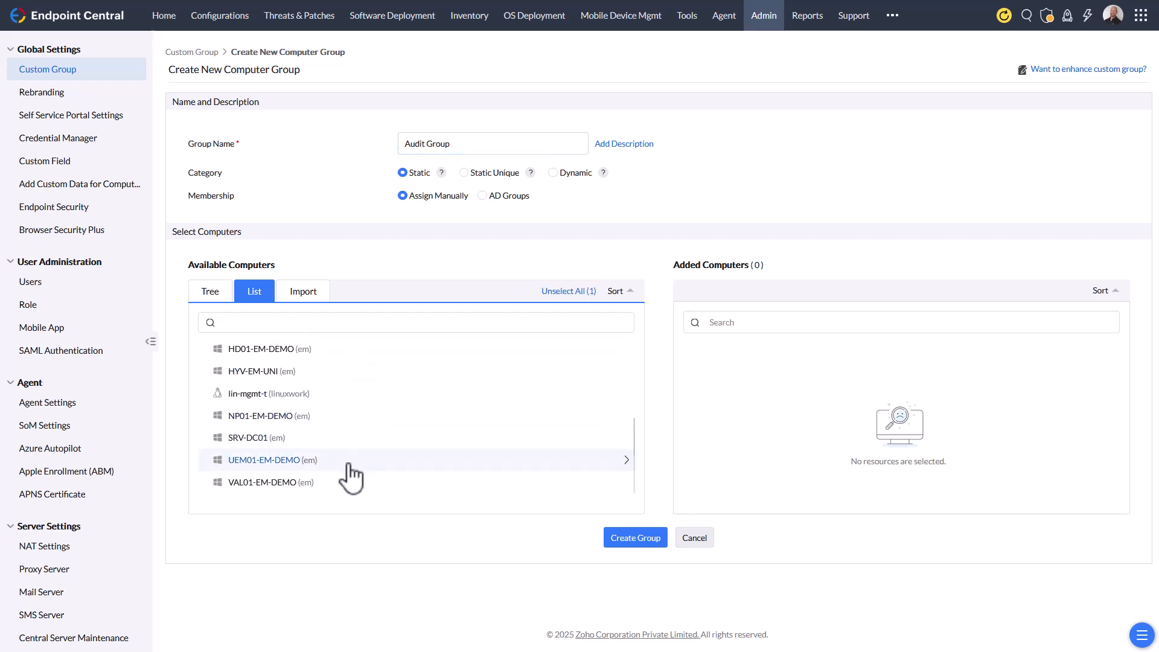
shift+click(309, 483)
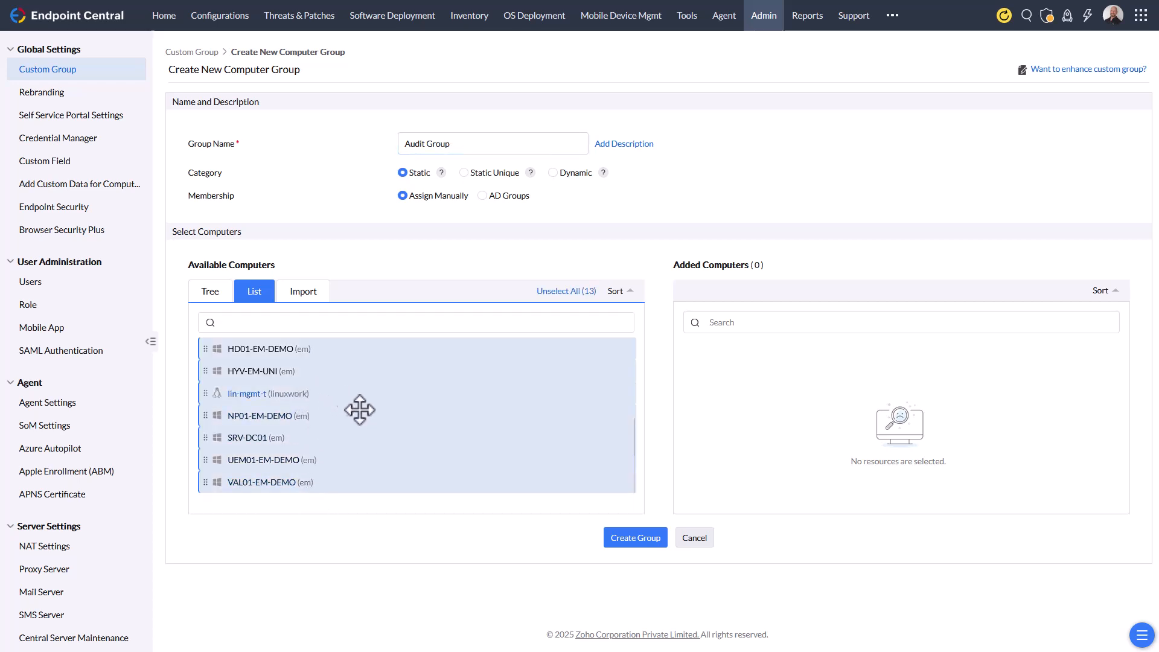
drag(295, 455, 804, 448)
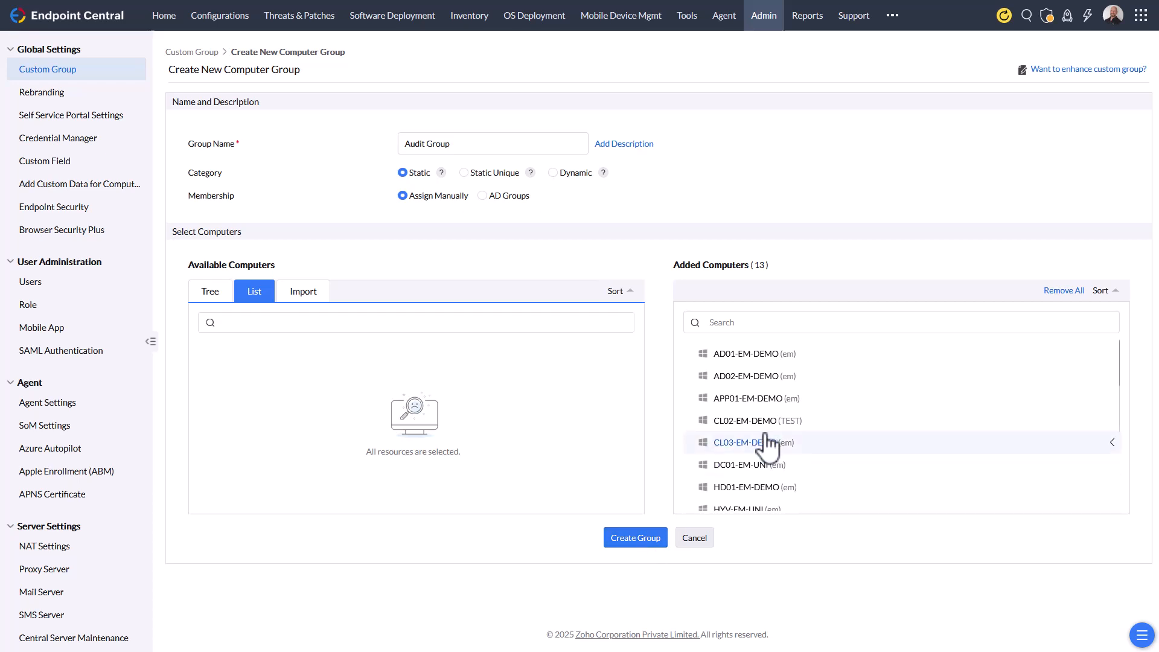
click(640, 540)
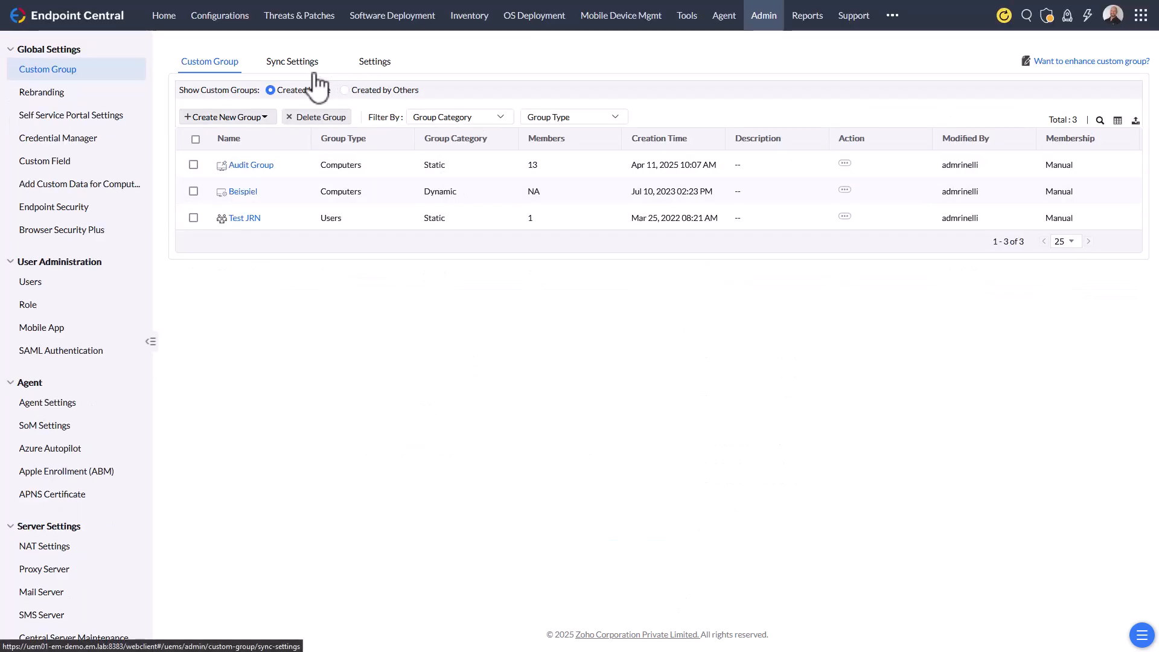
- Close the group tab, refresh the target group list, and choose Audit Group as the audit's target group
mouse_move(209, 16)
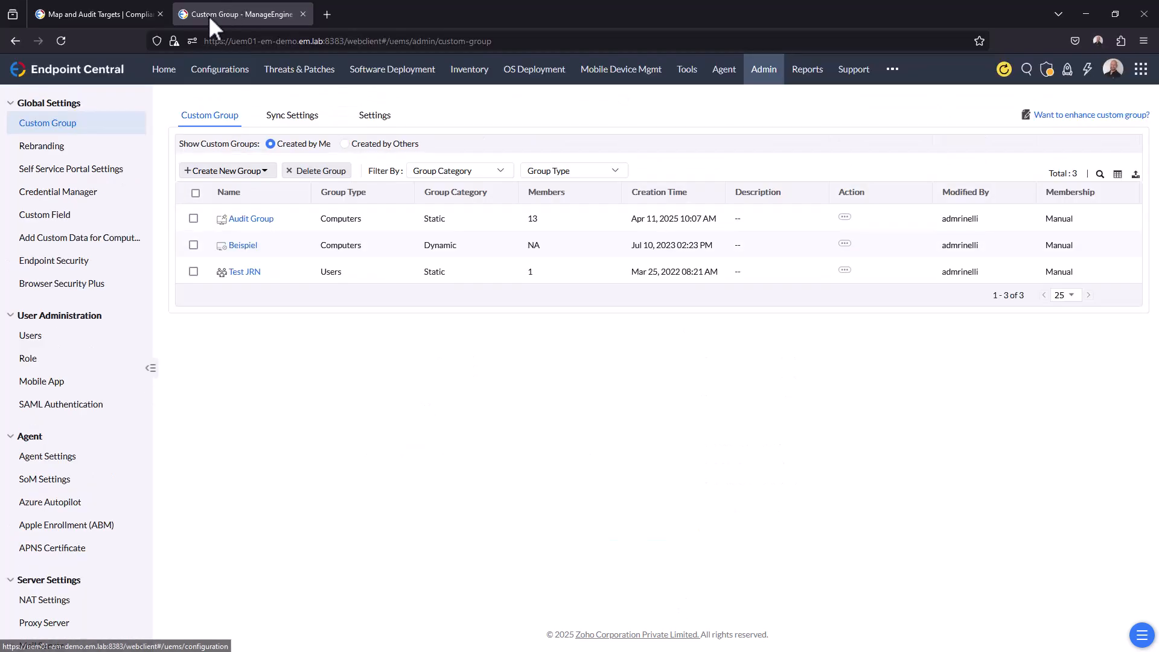
click(303, 14)
click(643, 129)
click(622, 130)
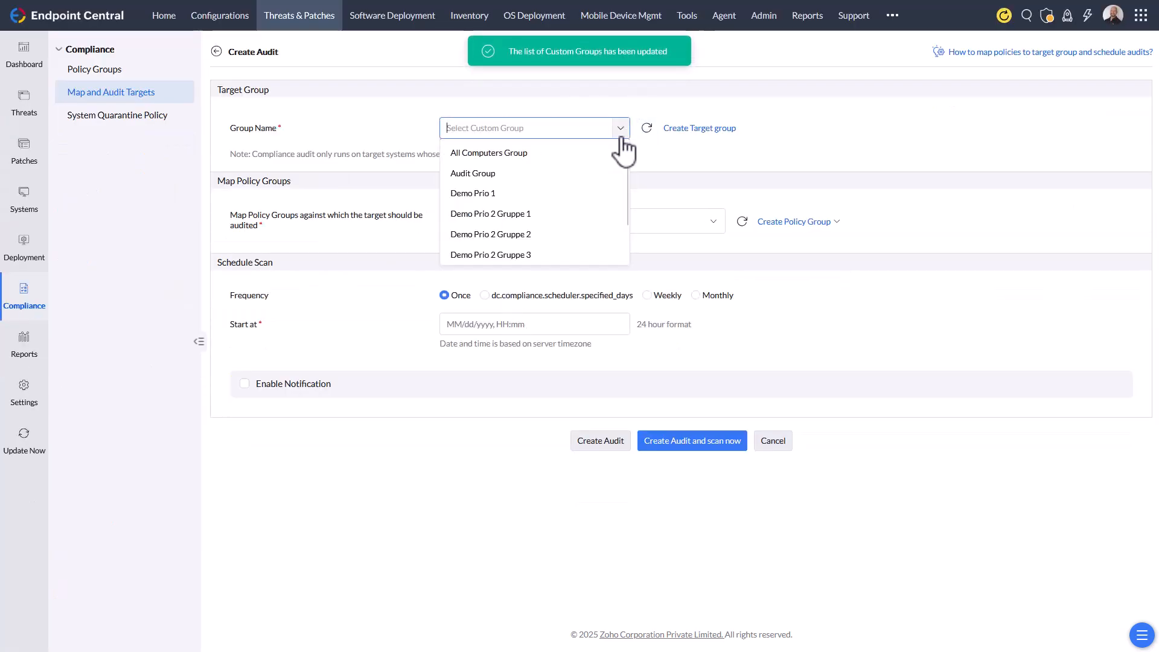
click(484, 173)
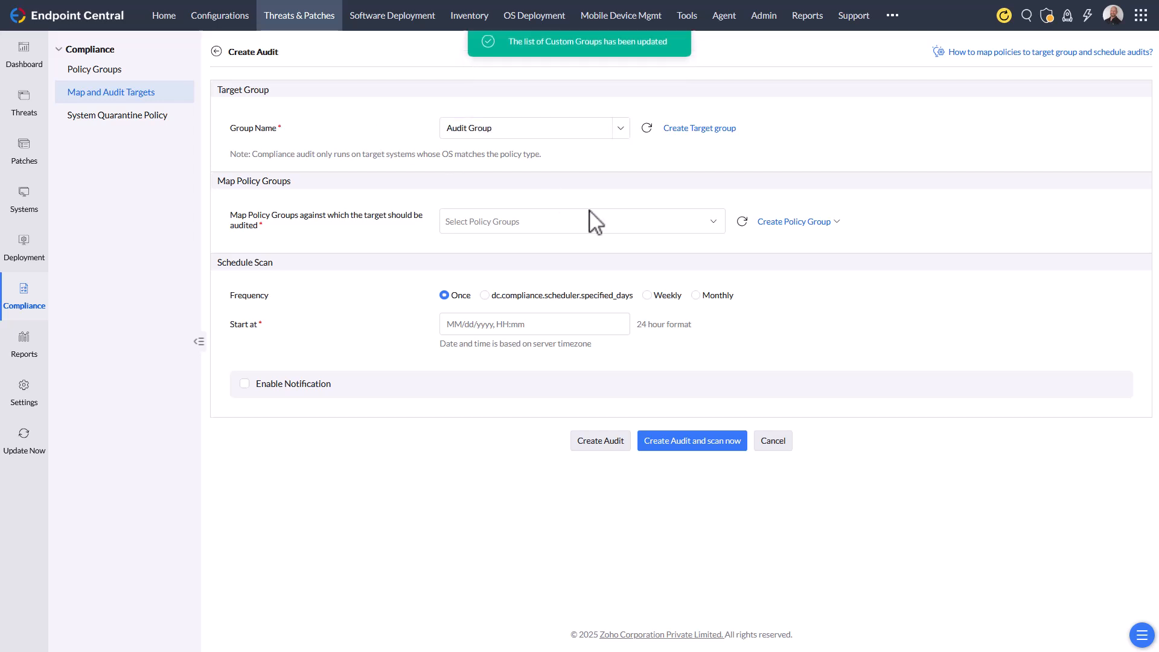
- Map the Windows Server 2022 L2 Profiles policy group to the audit
click(533, 227)
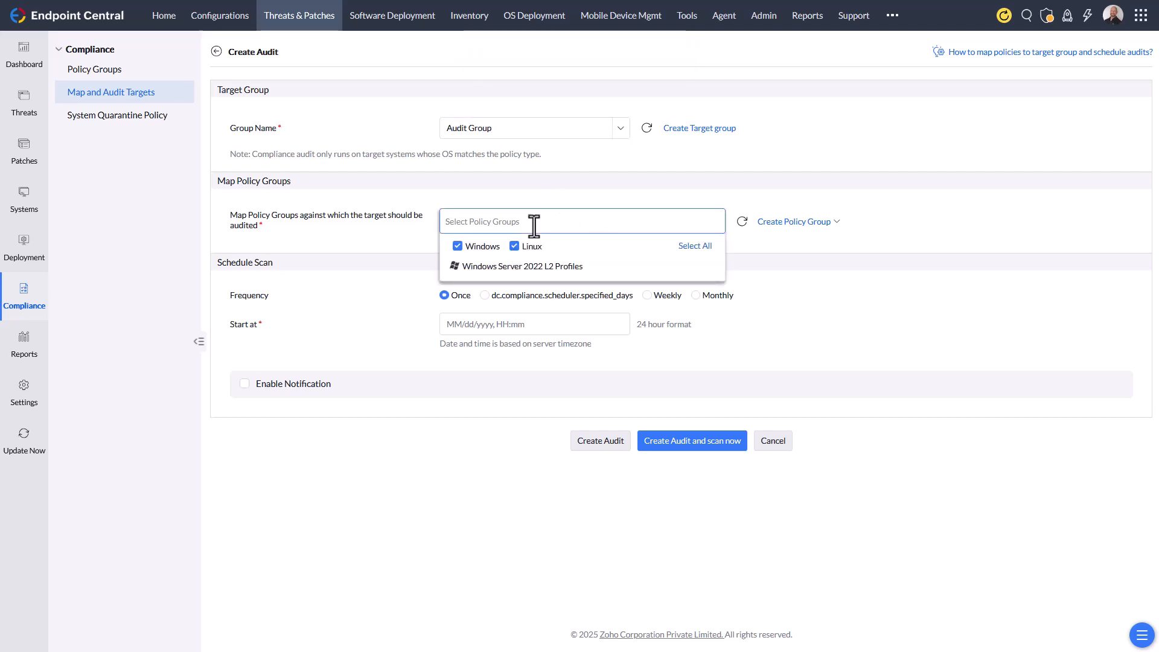
click(485, 270)
click(672, 190)
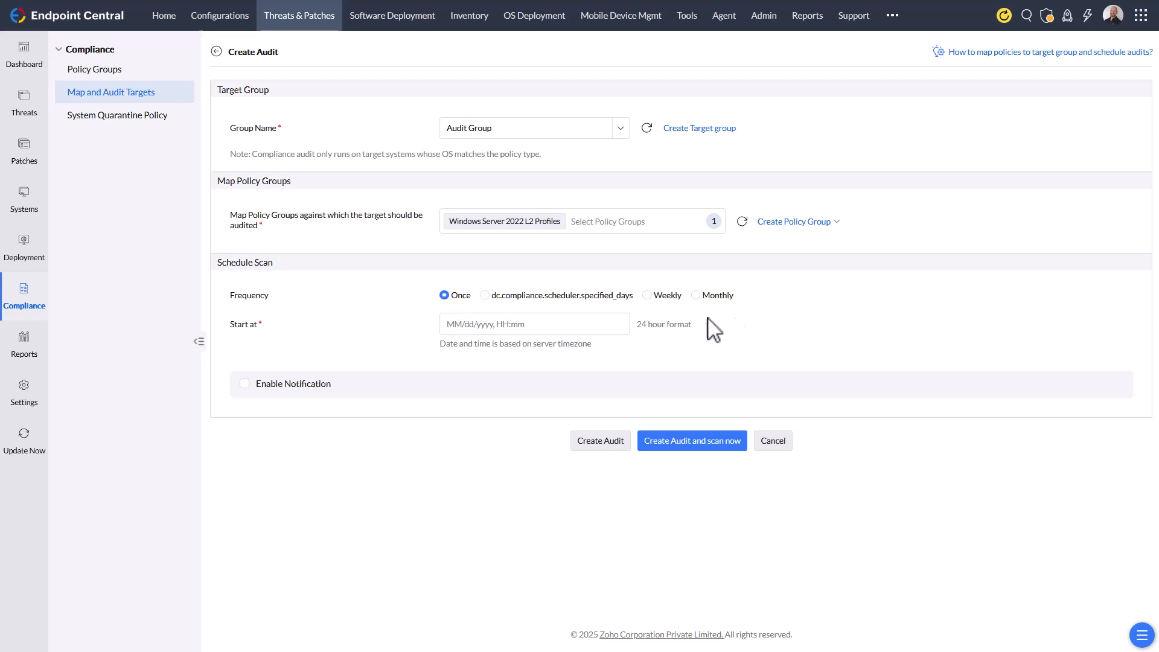
click(665, 295)
click(716, 296)
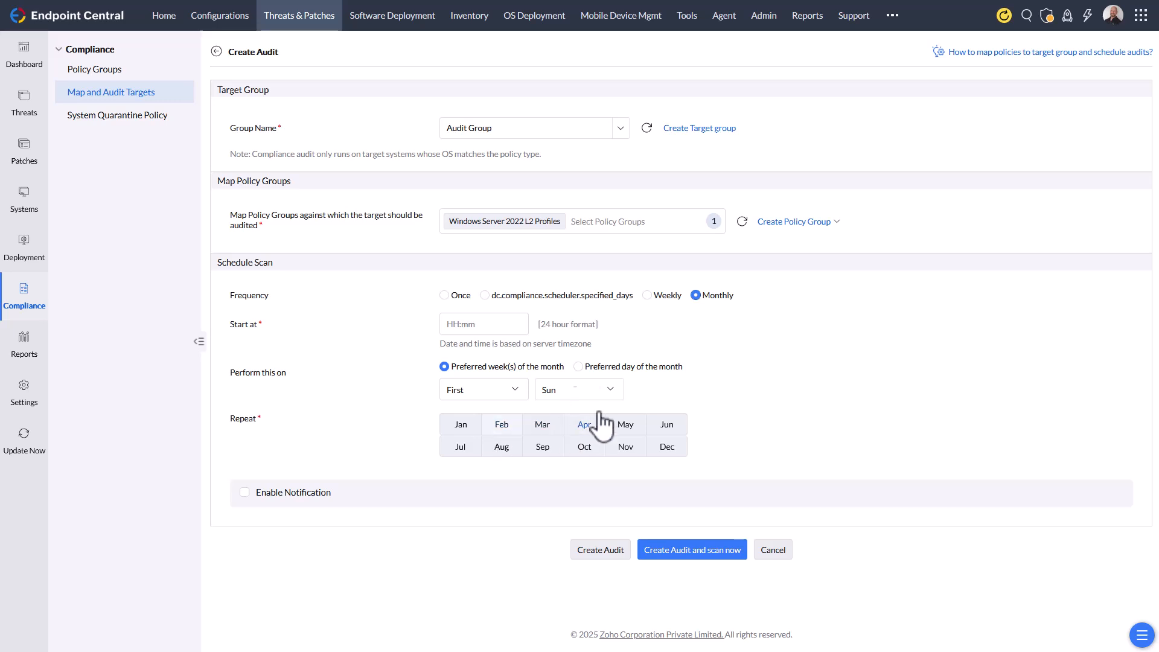
click(445, 295)
- Schedule the one-time scan to start 04/11/2025 at 14:07 and create the audit
click(448, 325)
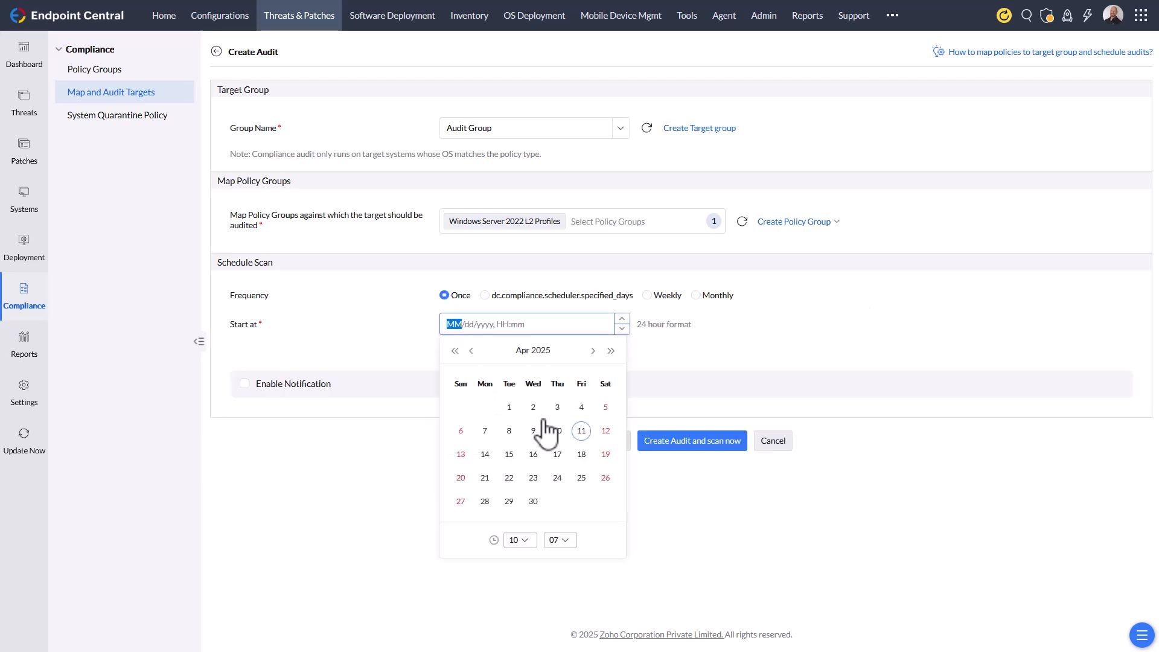
click(581, 430)
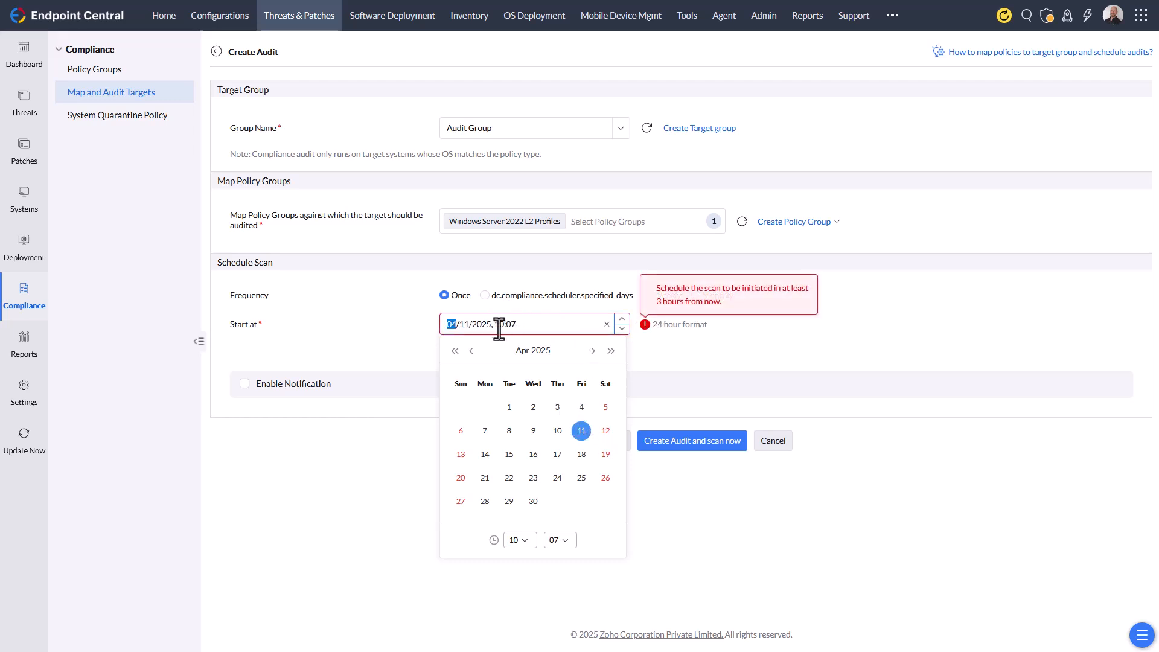
click(524, 542)
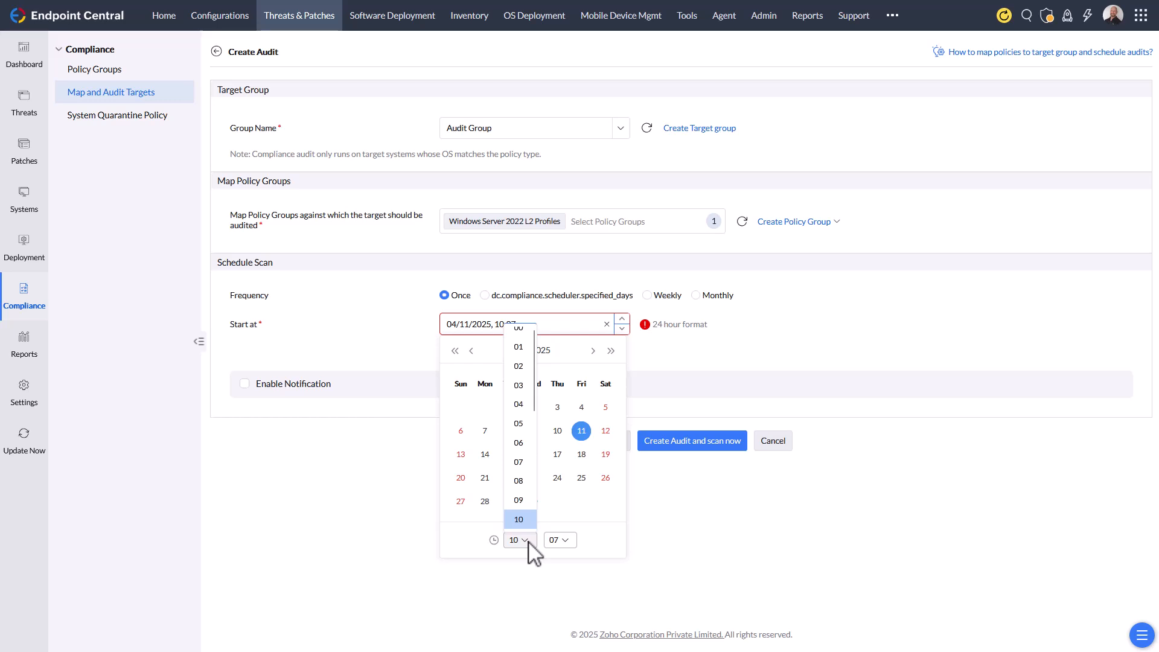
scroll(524, 516, down, 2)
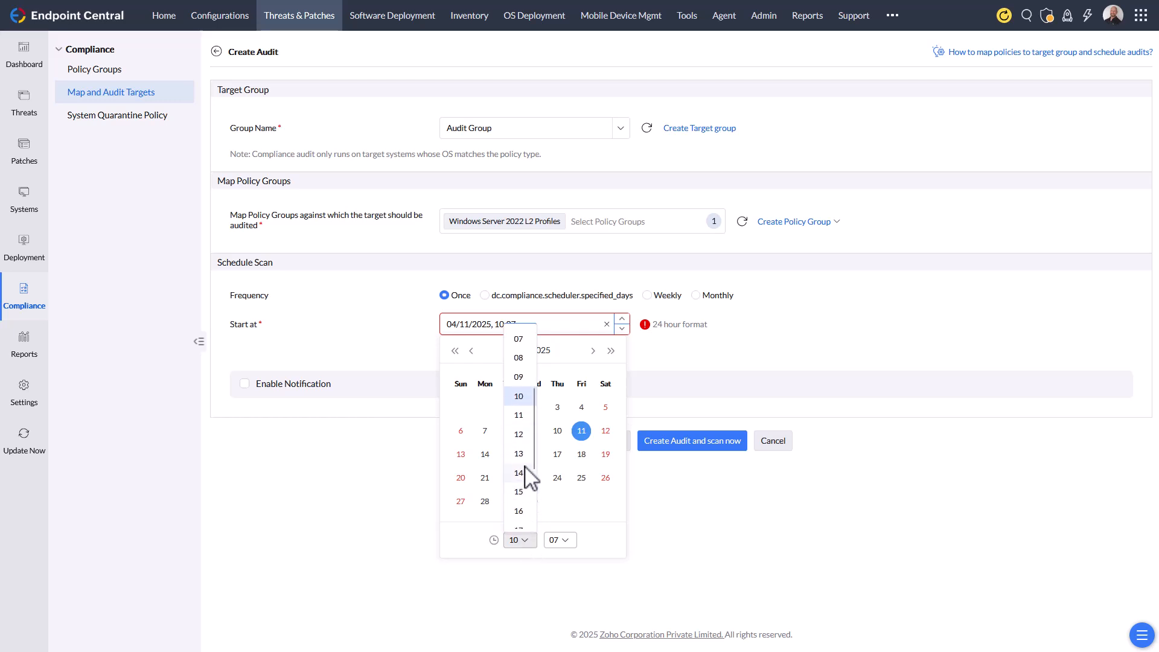
click(523, 453)
click(724, 375)
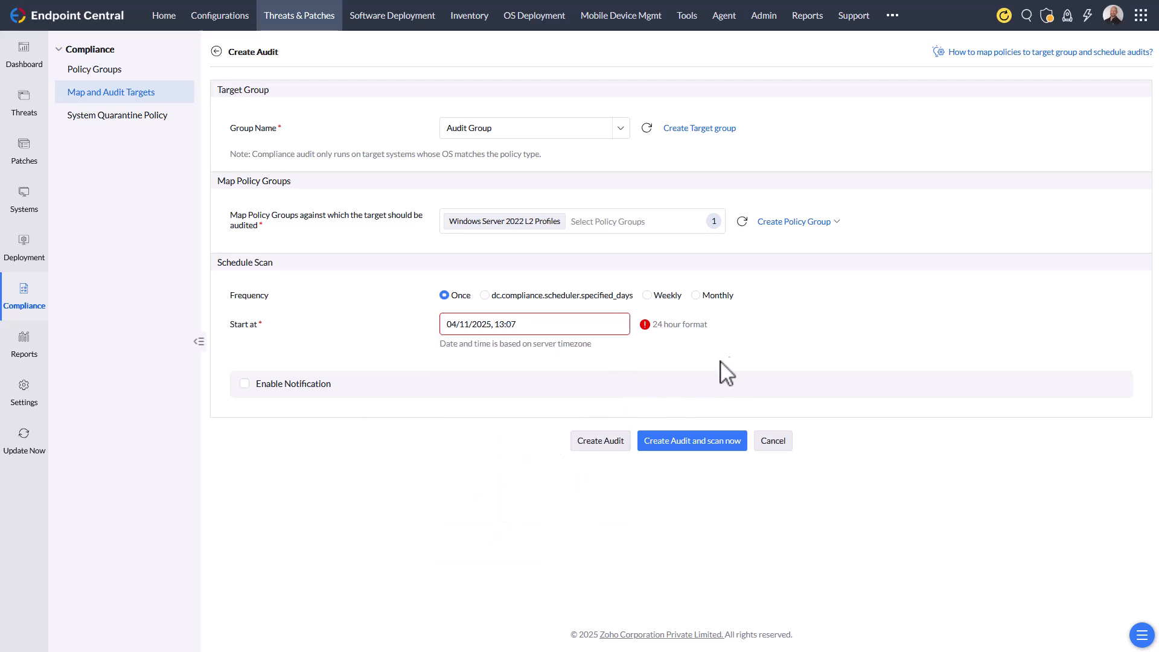
click(587, 332)
click(638, 343)
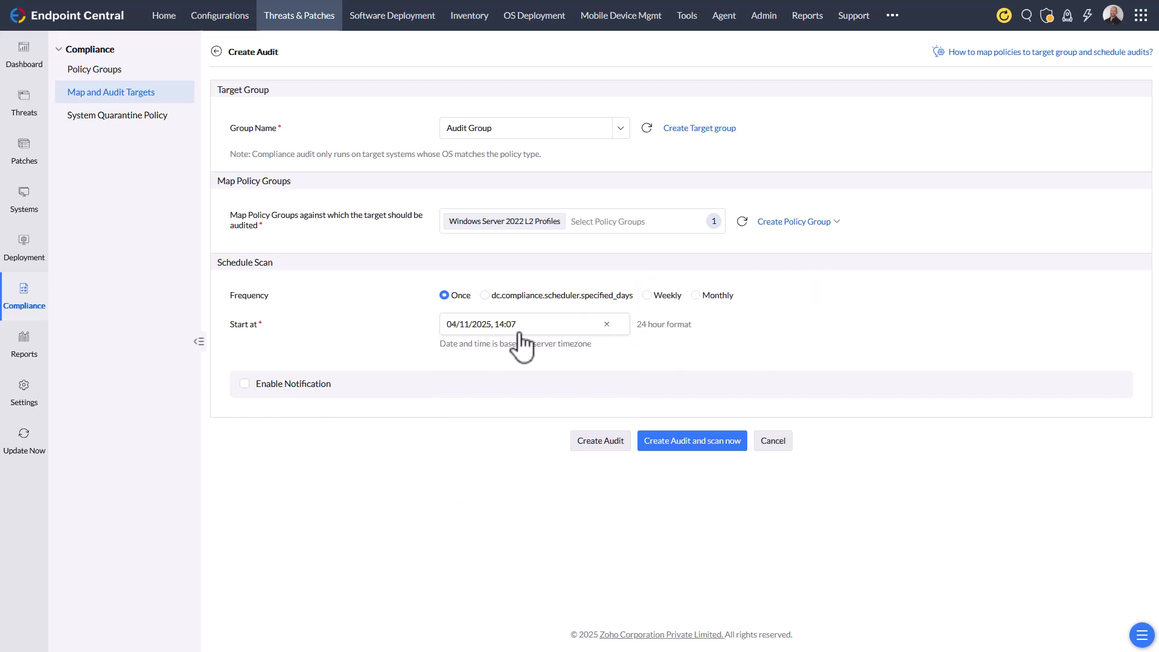
click(614, 444)
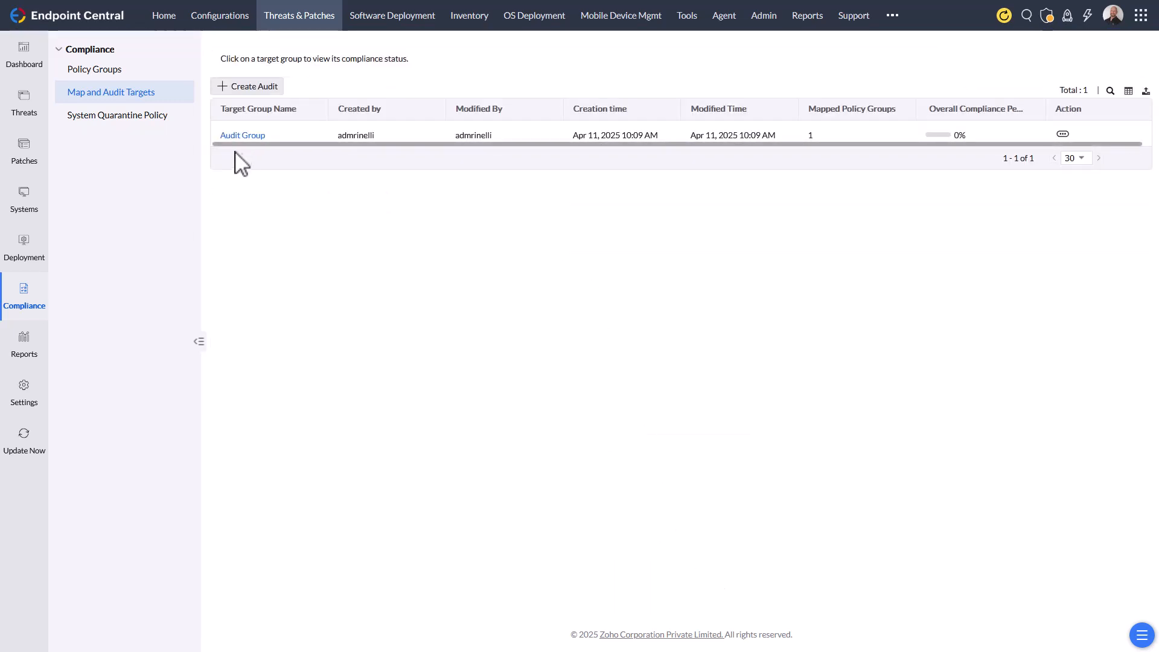
- Open the Audit Group audit and initiate a compliance scan now
click(1063, 135)
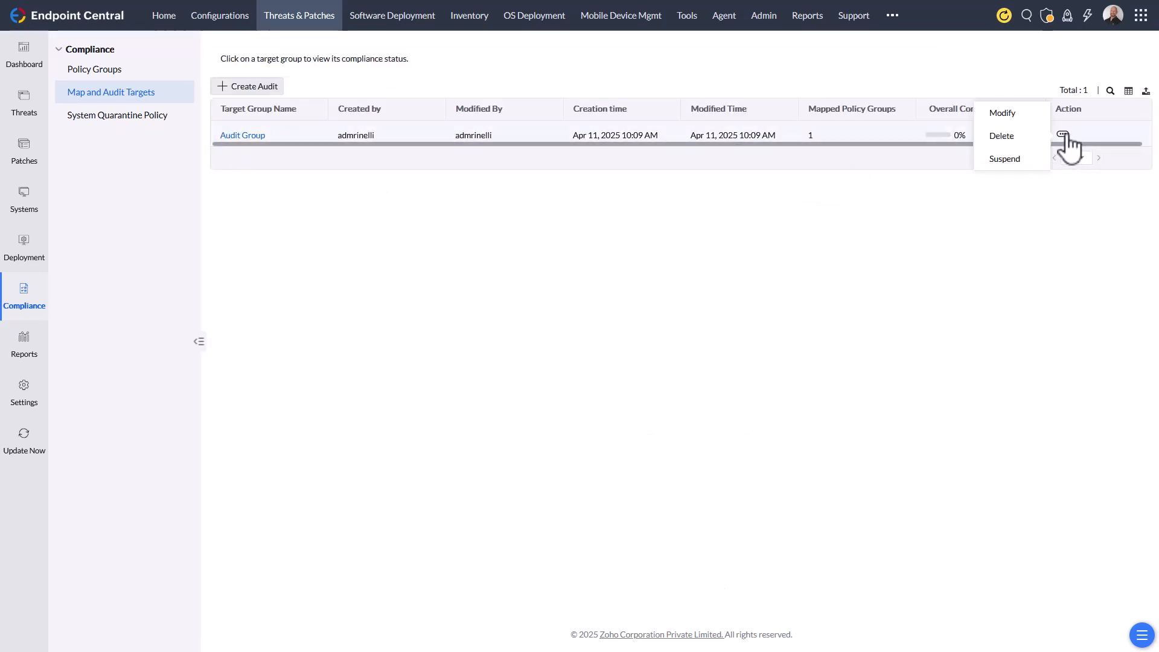
click(928, 260)
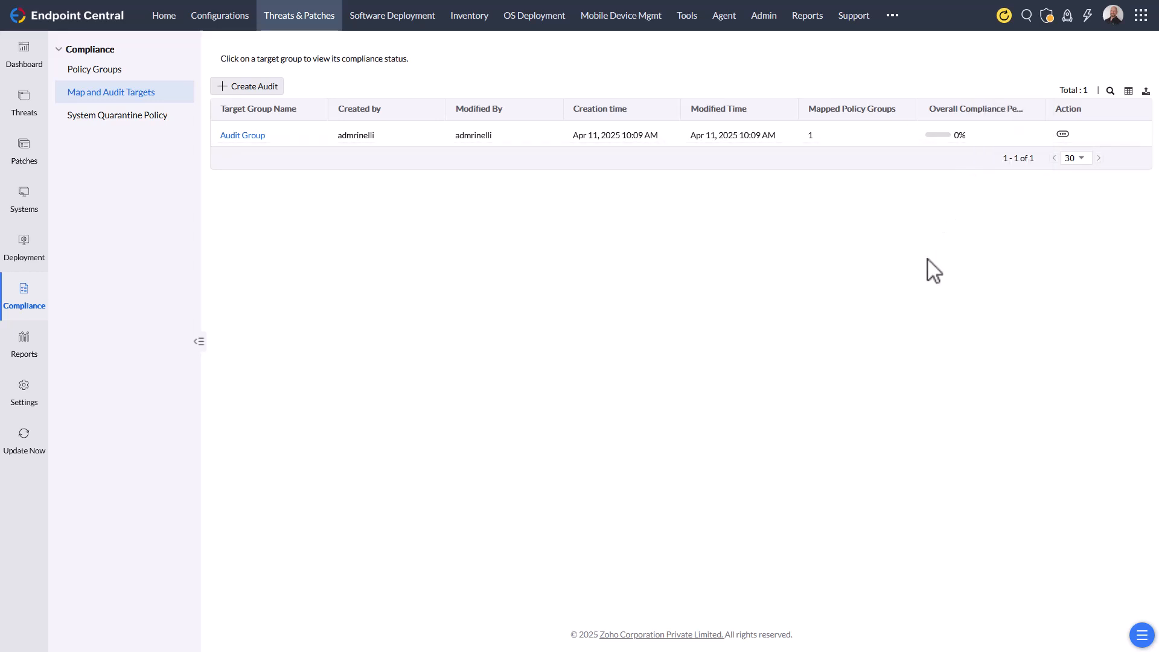
click(236, 136)
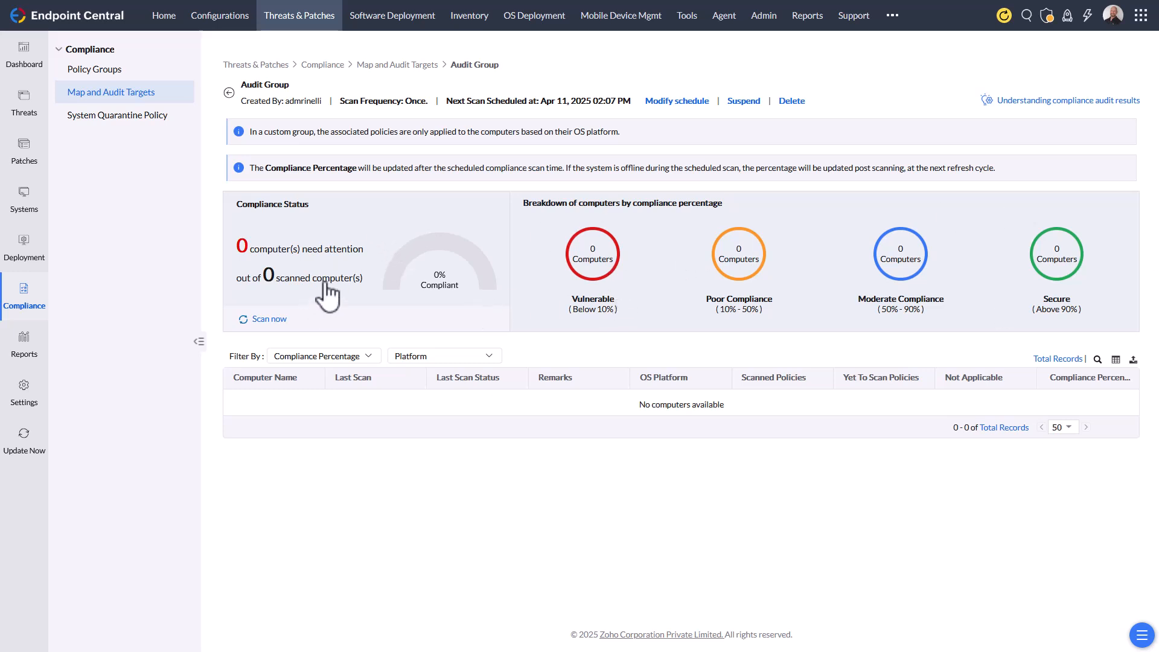
click(274, 319)
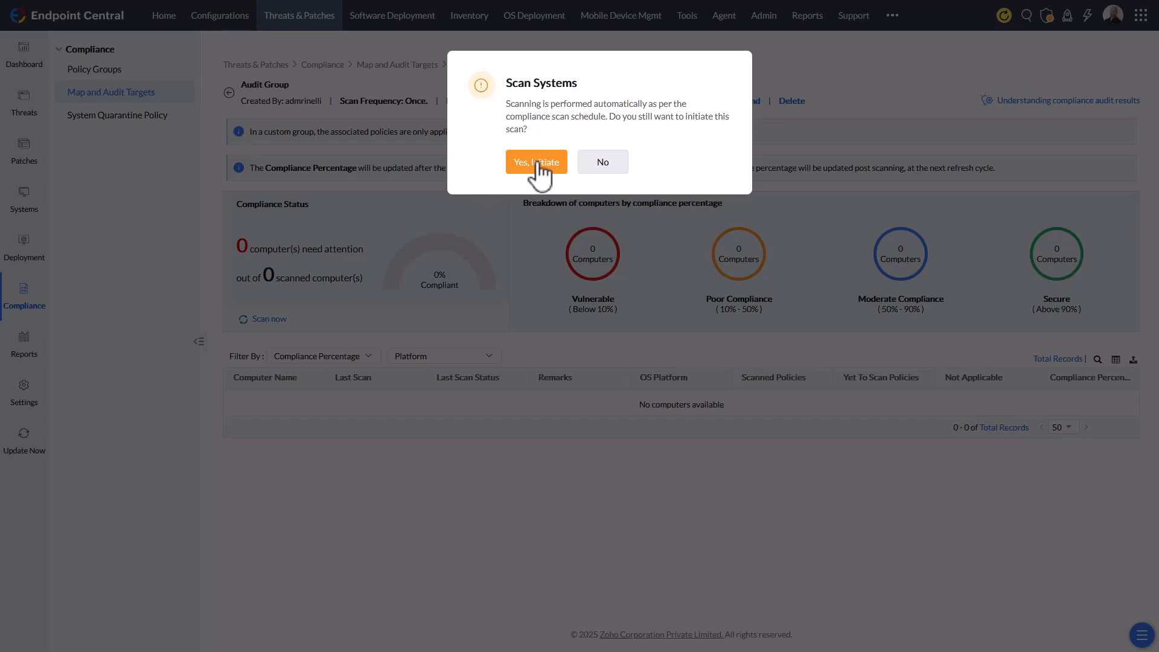
click(536, 162)
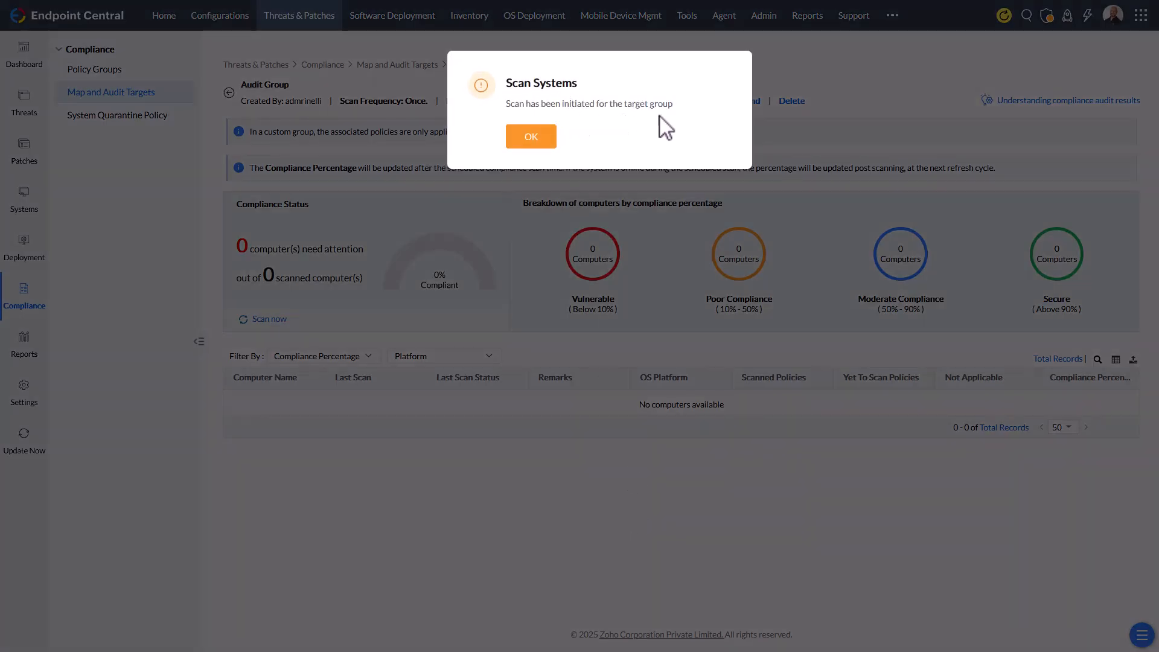
click(532, 138)
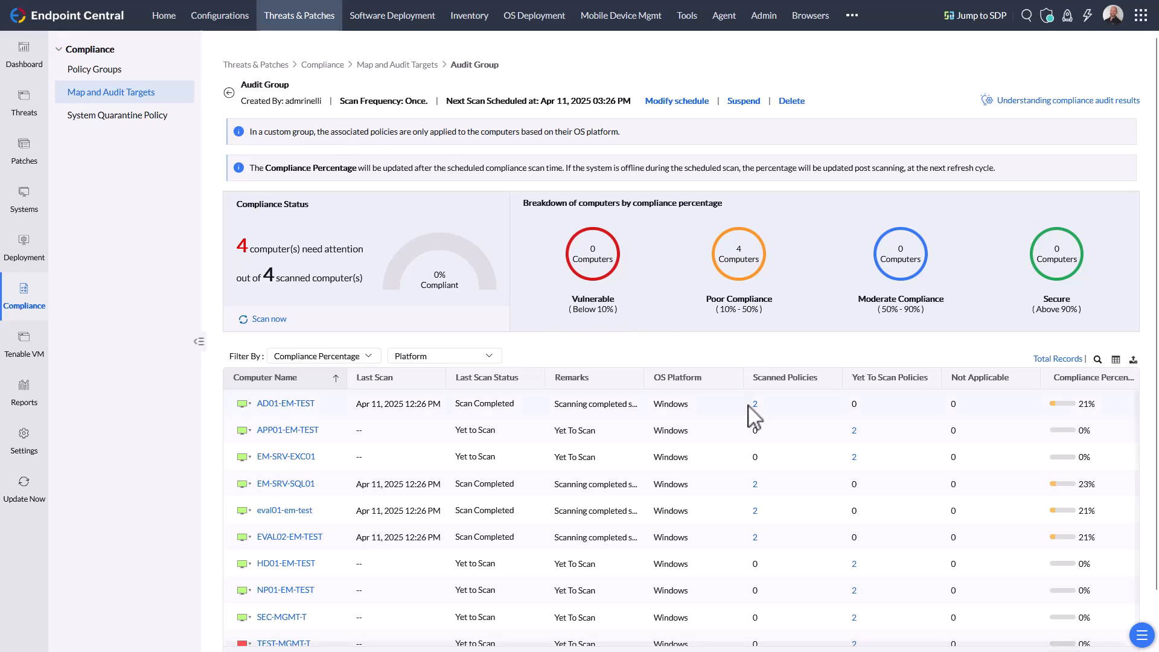
- Open the compliance details of computer AD01-EM-TEST from the audit results
scroll(754, 386, down, 1)
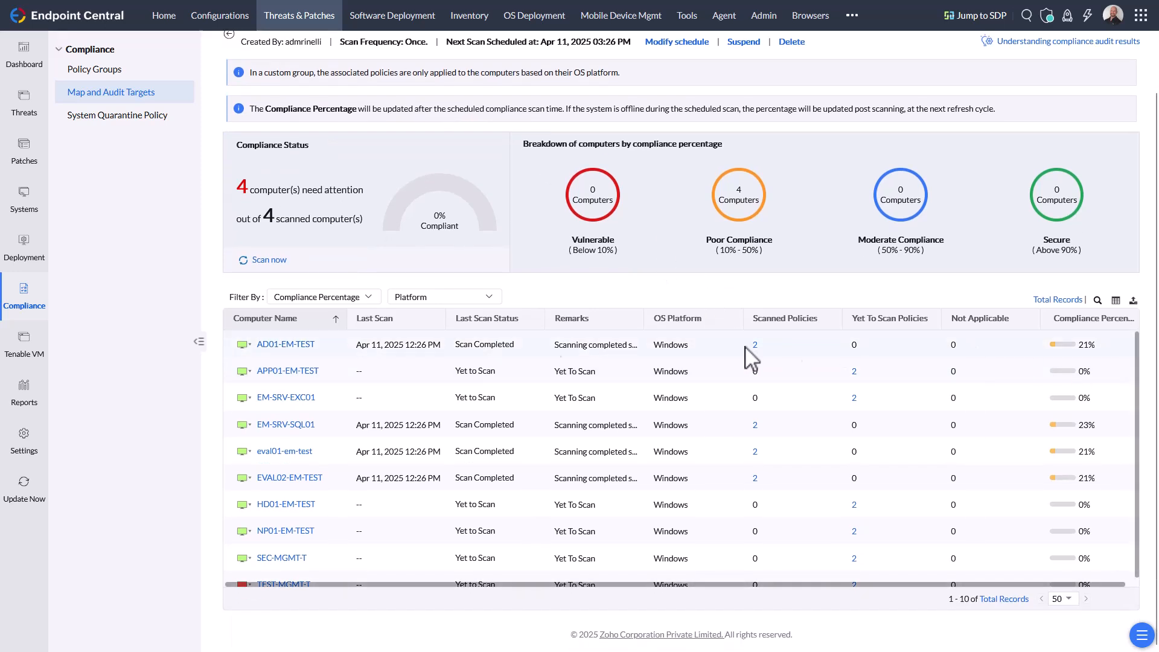
click(305, 349)
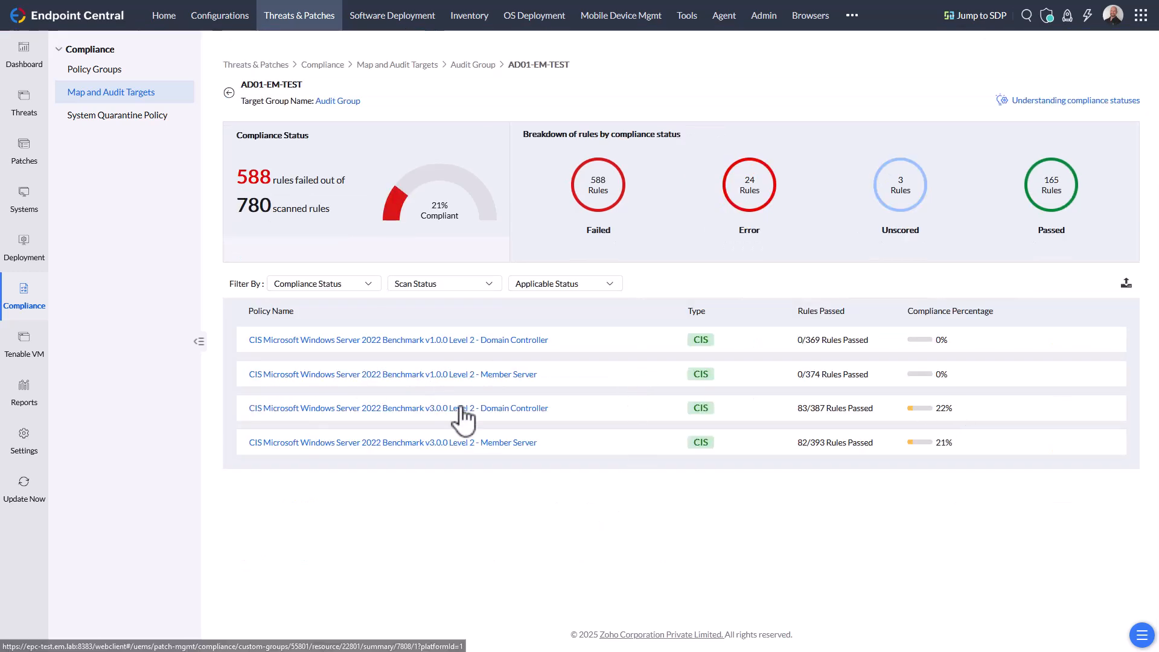
- Open the CIS Microsoft Windows Server 2022 Benchmark v3.0.0 Level 2 - Domain Controller results and filter rules by Failed, Error, Passed, then Failed
click(513, 417)
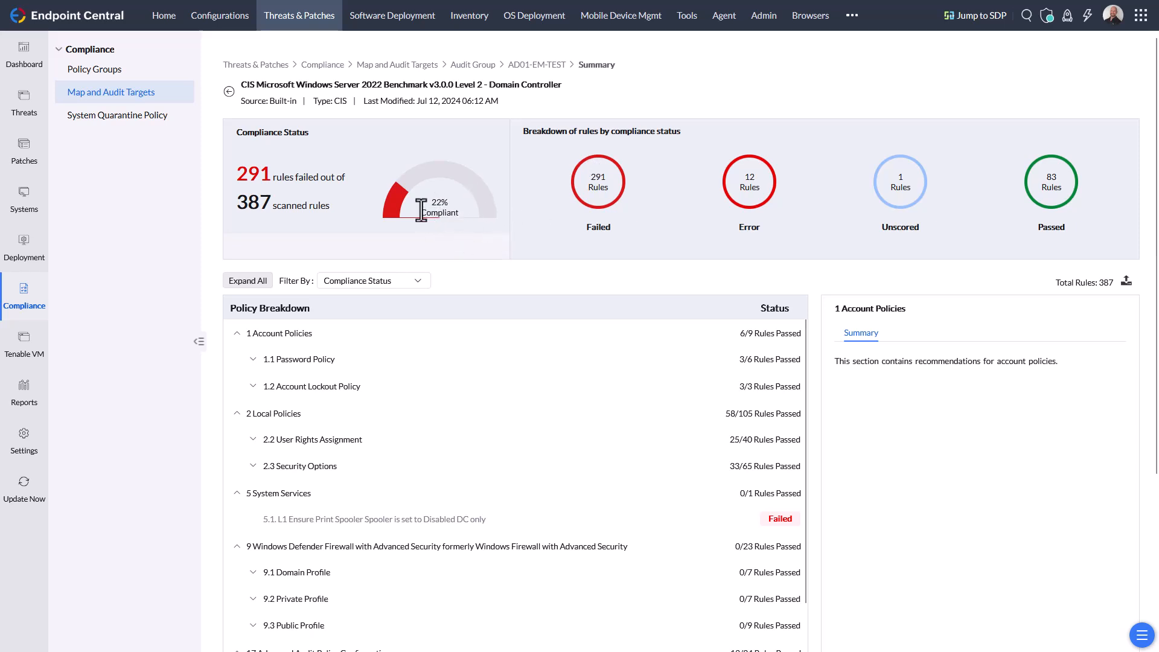
click(604, 196)
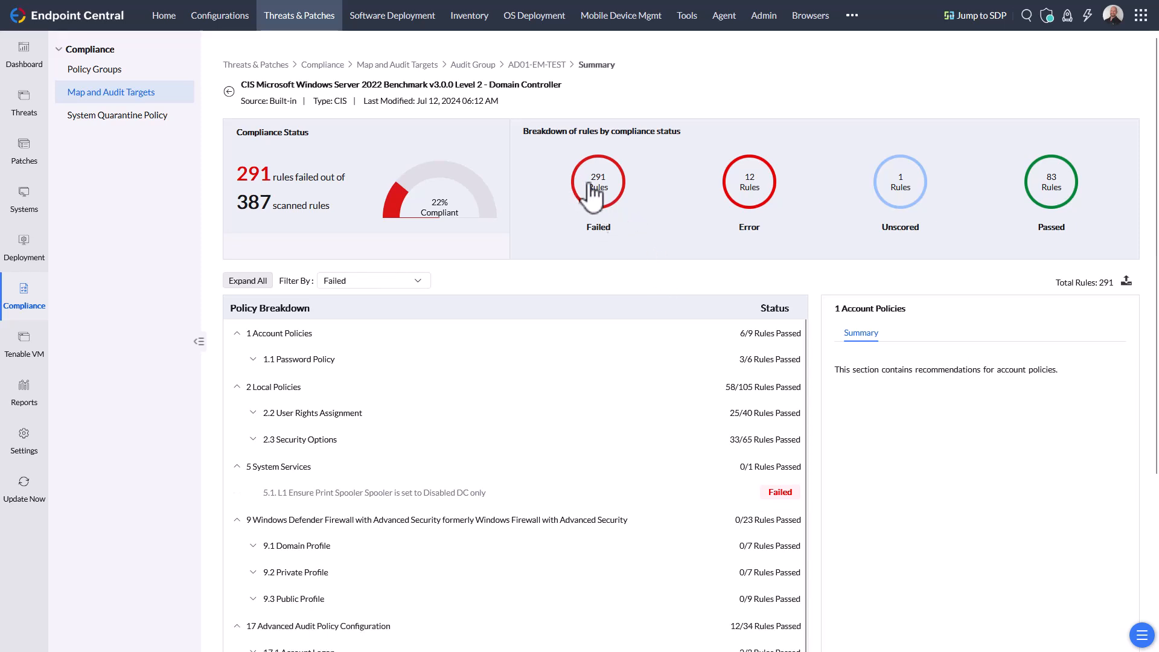
click(731, 204)
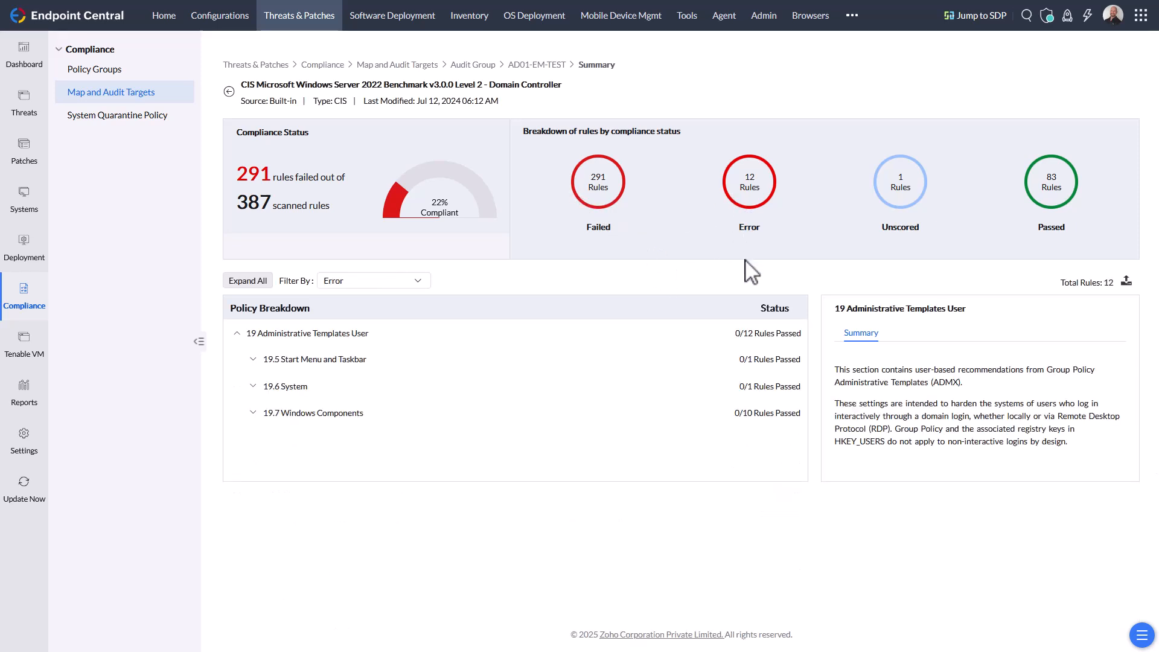
click(1040, 196)
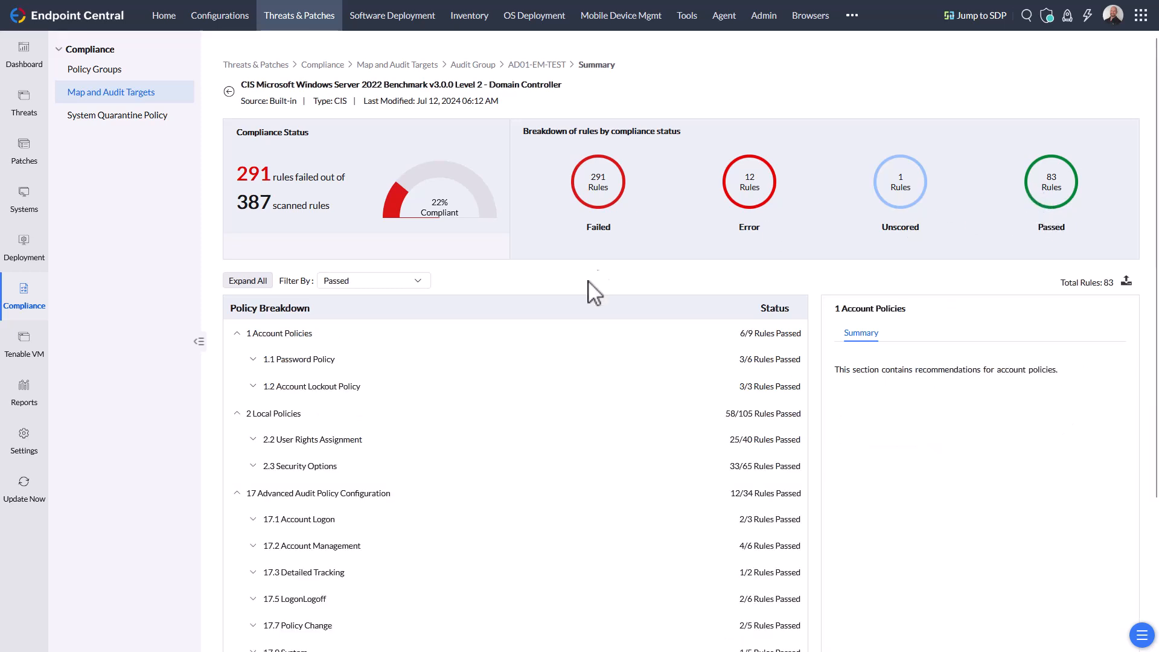
click(595, 188)
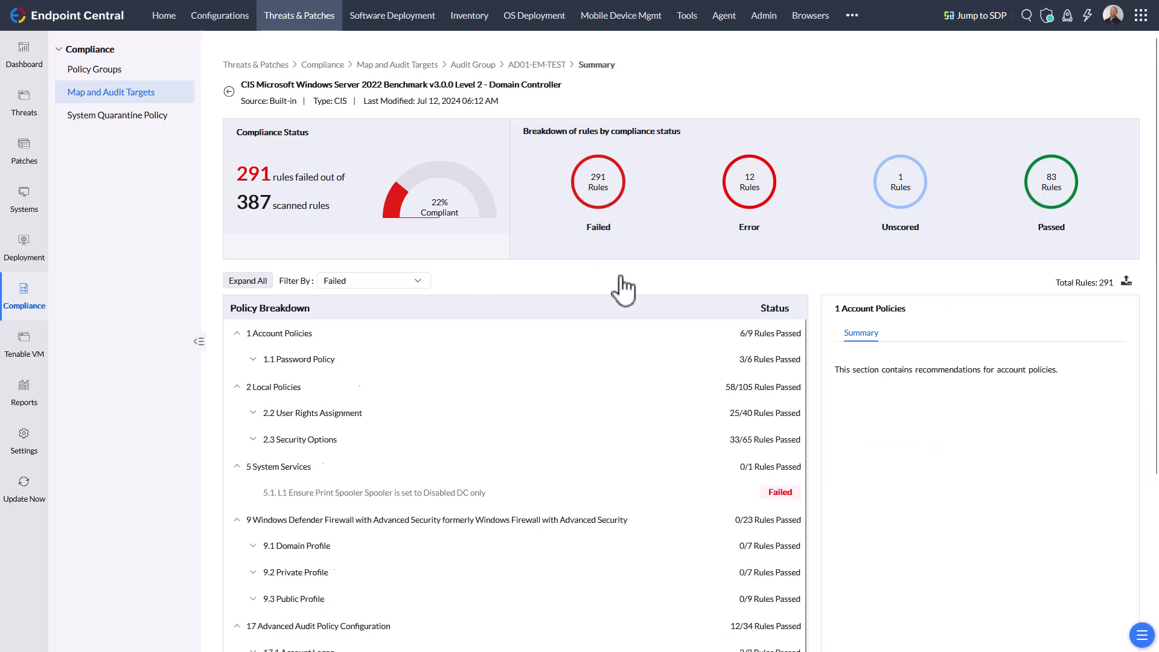
- Expand the Password Policy section and review the enforce password history rule's summary, rationale and how-to-fix guidance
click(254, 361)
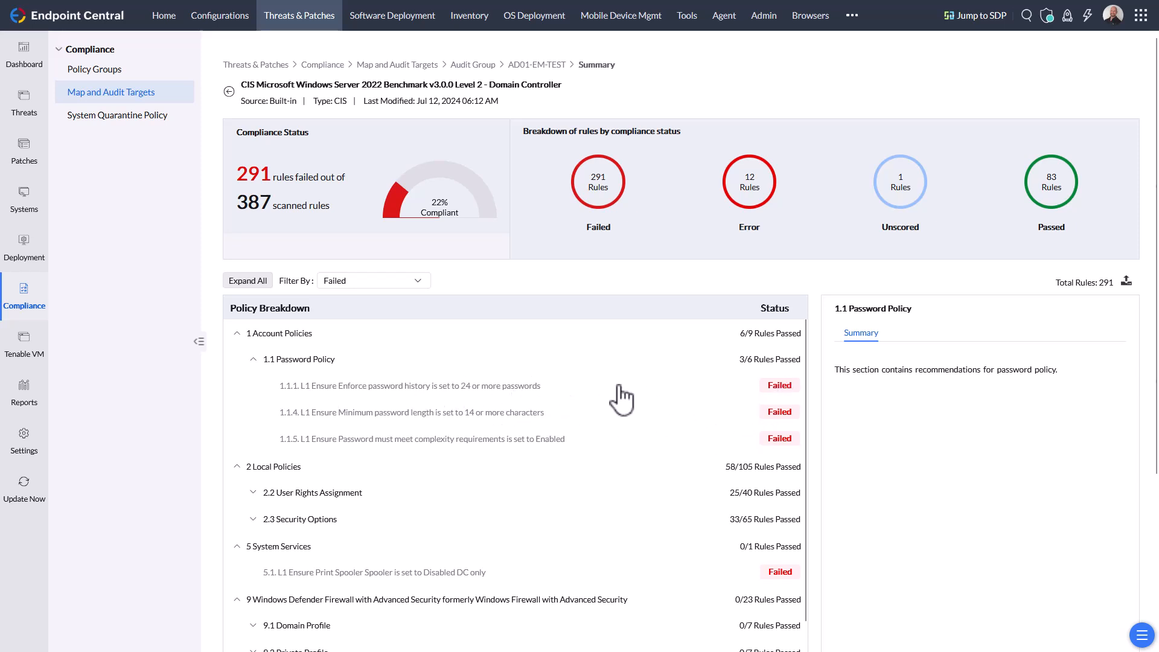
click(776, 389)
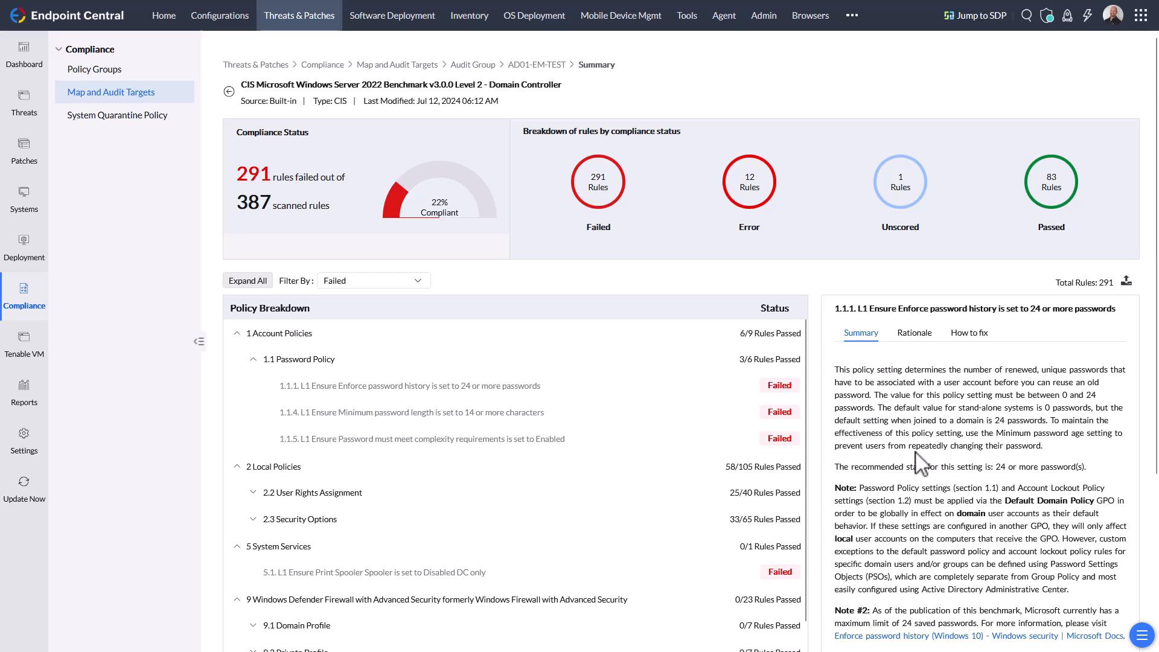
click(915, 338)
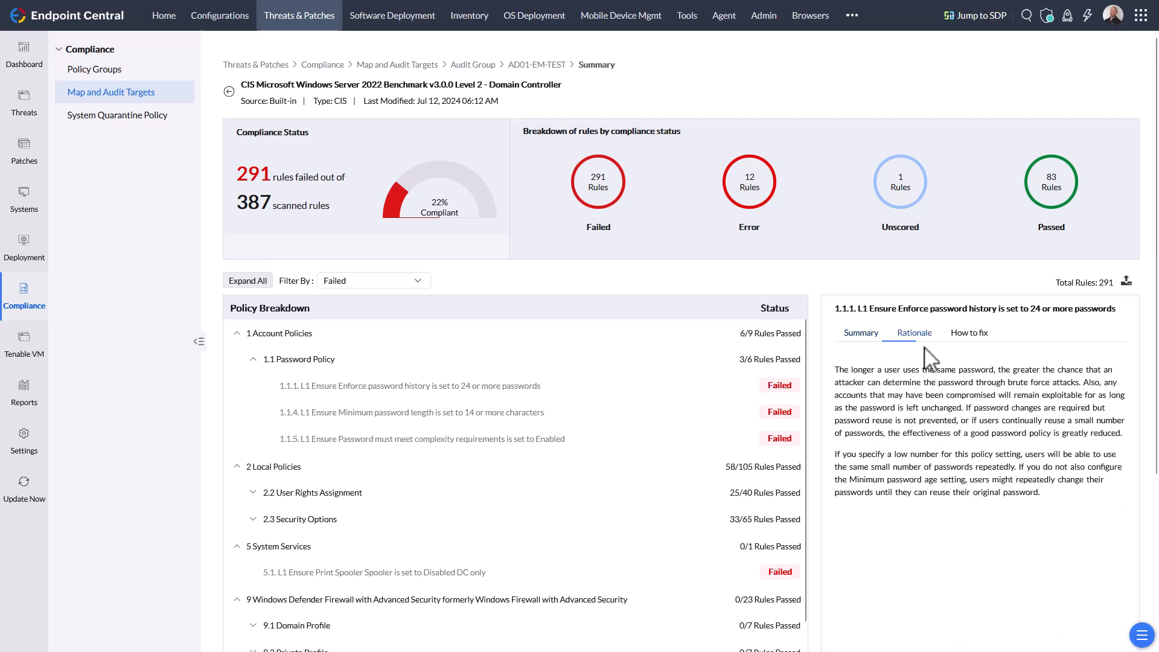
click(979, 335)
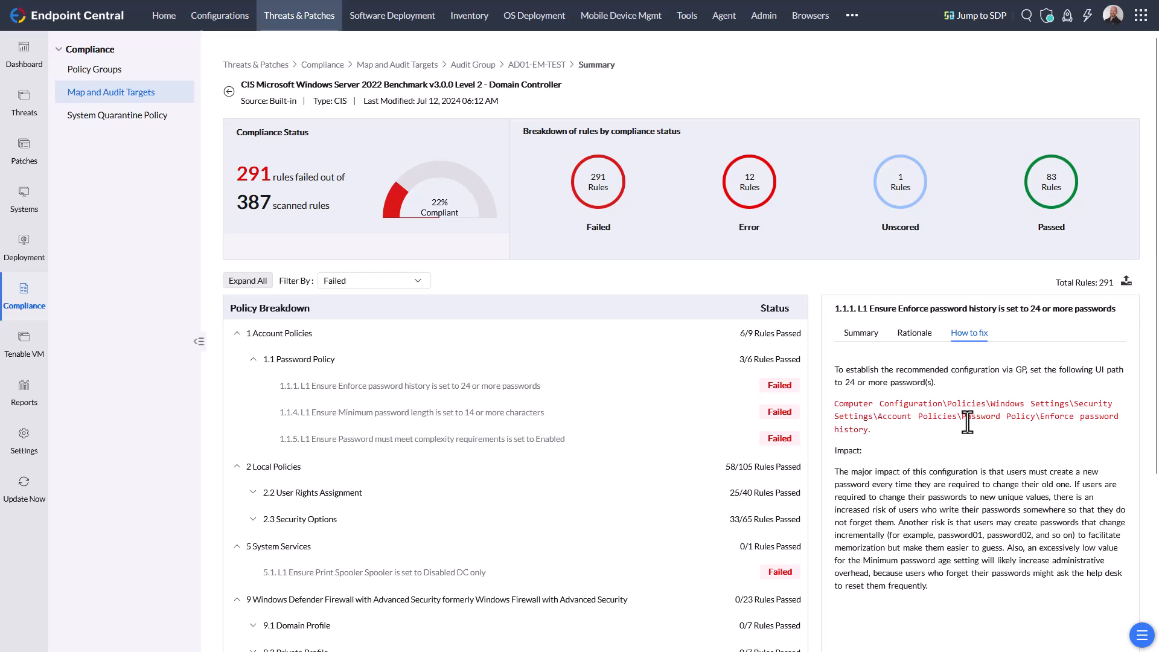
click(1127, 281)
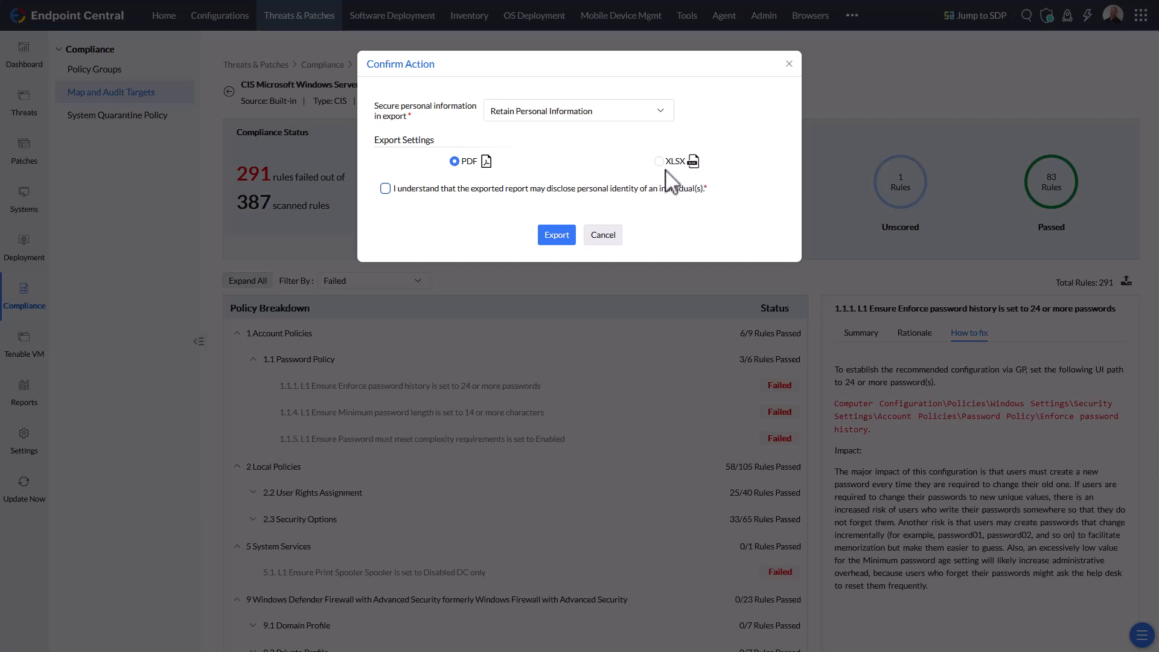
click(627, 114)
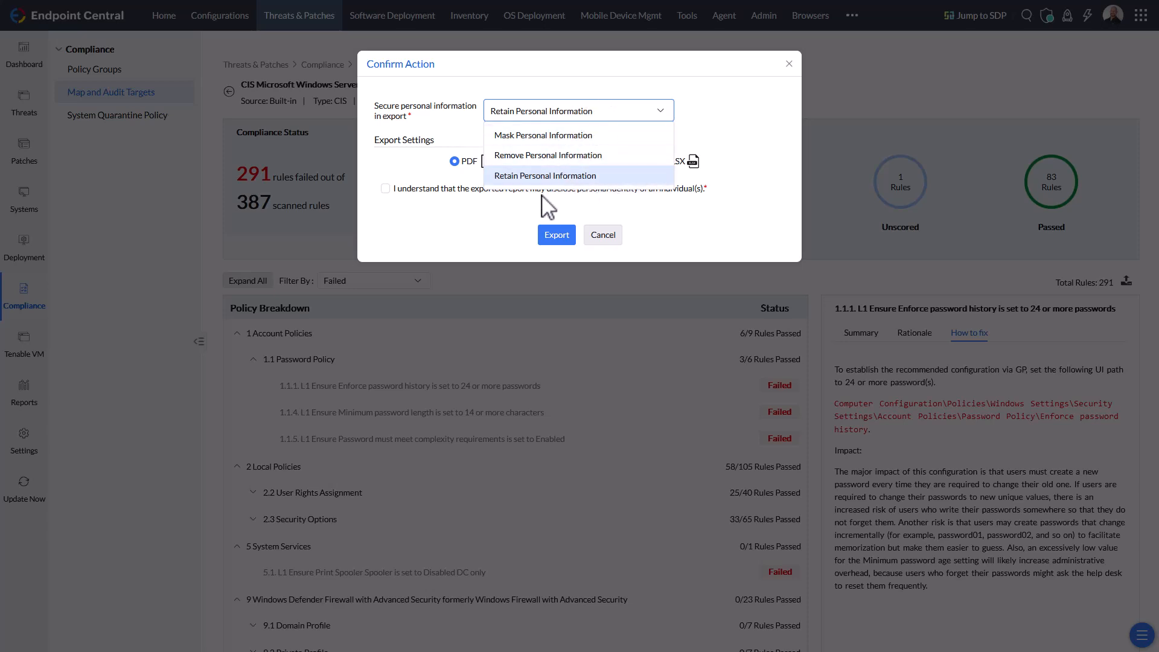
click(470, 226)
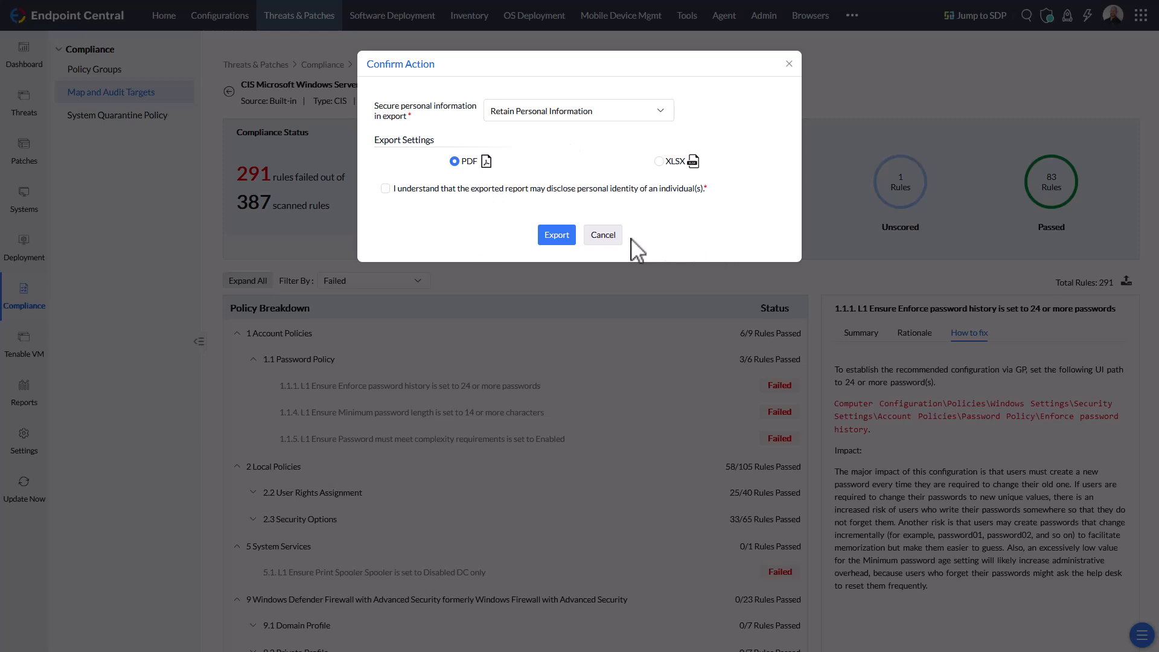
click(603, 235)
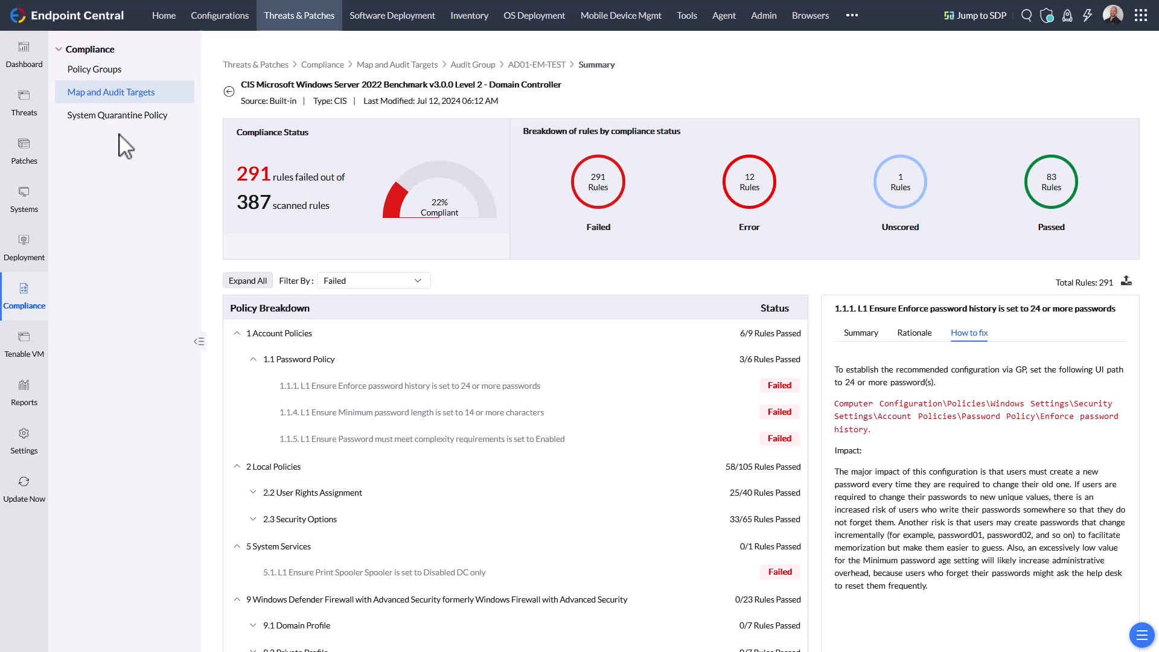
- Start a new System Quarantine Policy and choose Audit Group as its custom group
click(118, 116)
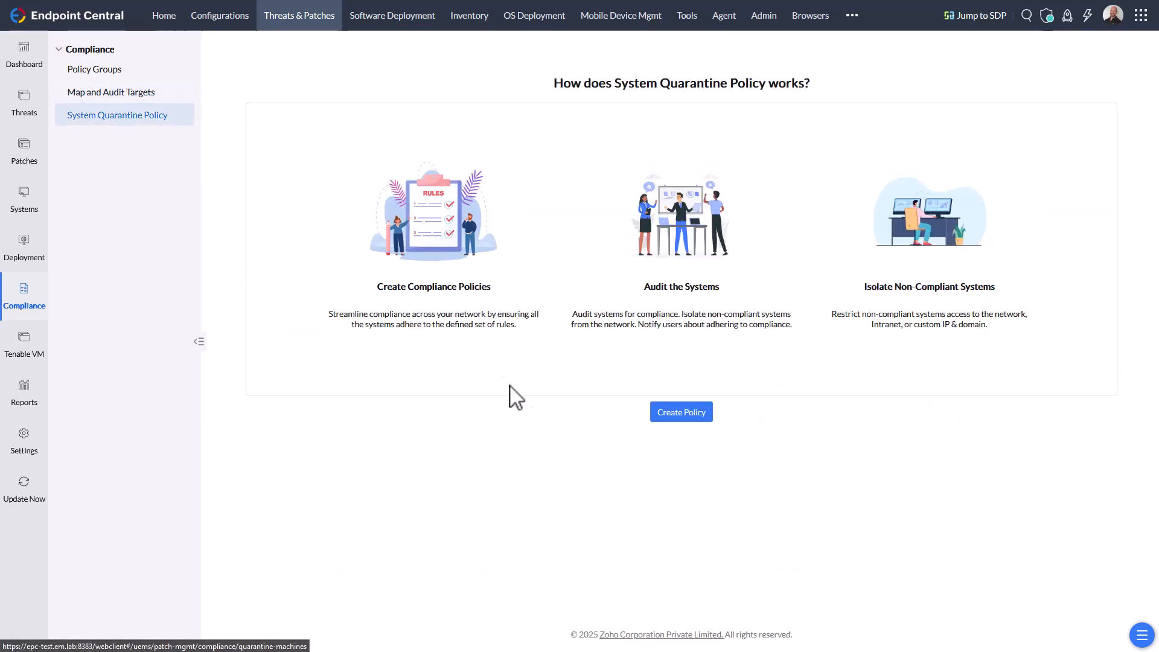
click(669, 414)
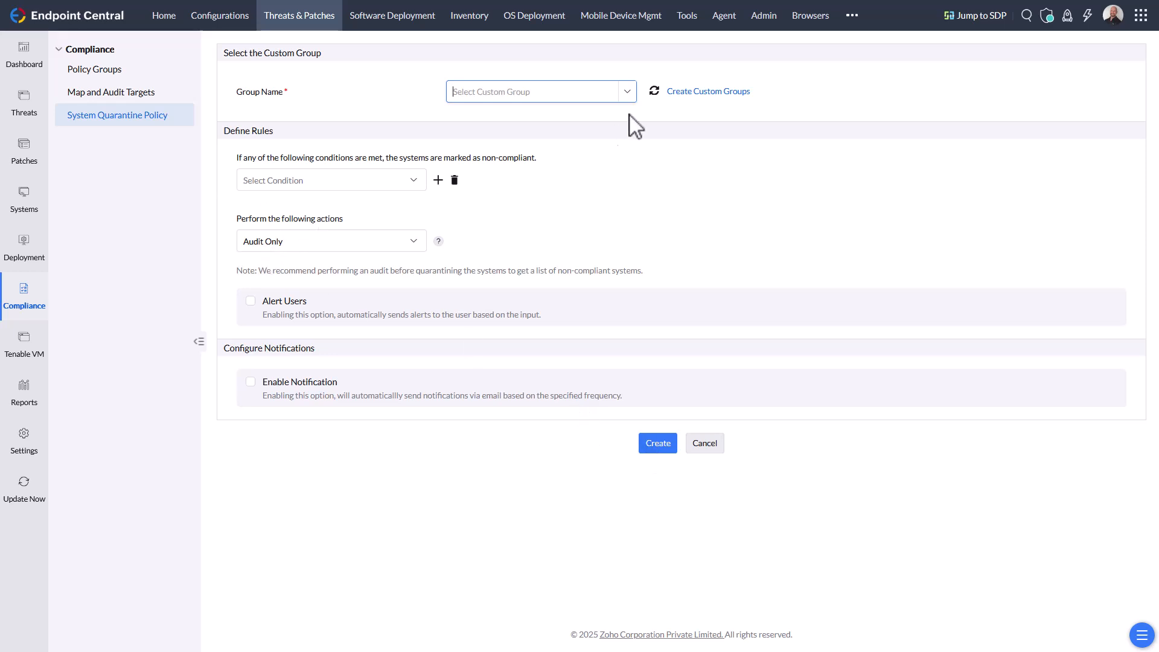
click(628, 93)
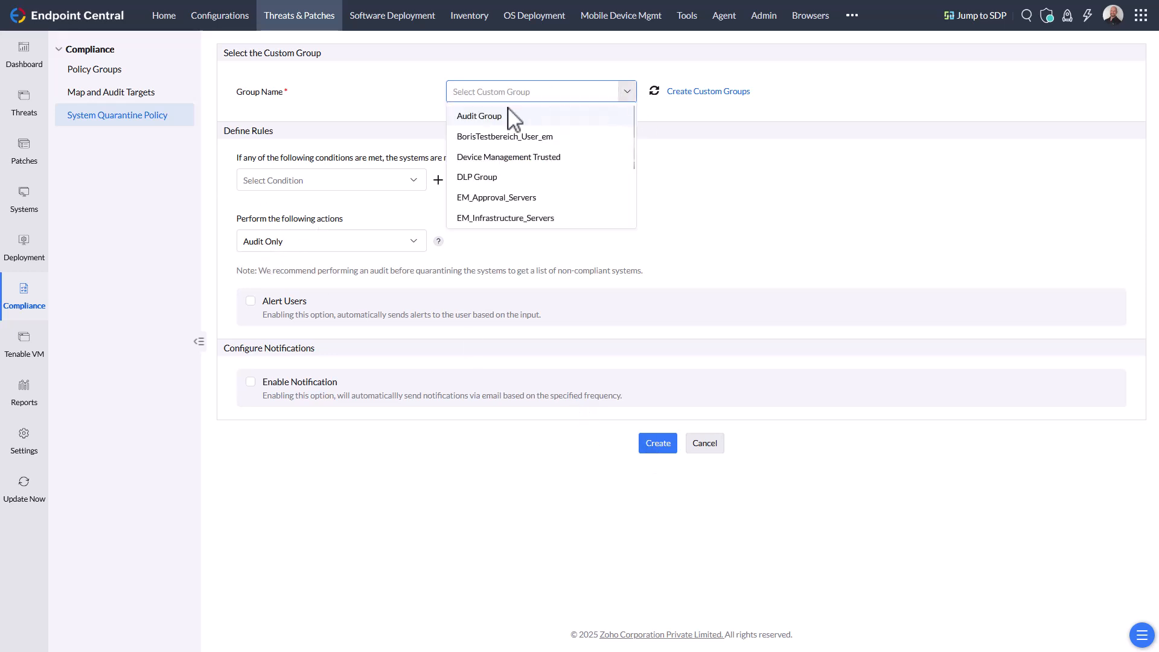
click(494, 118)
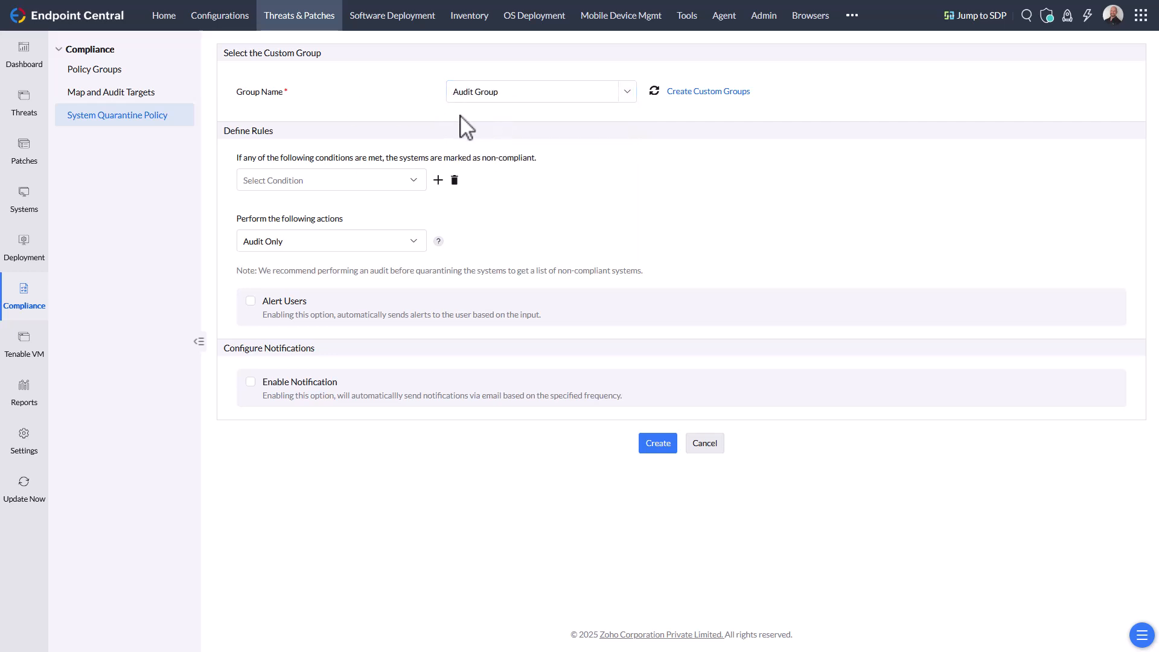
- Add a Vulnerability rule marking systems non-compliant when the CVSS value is above 8
click(317, 182)
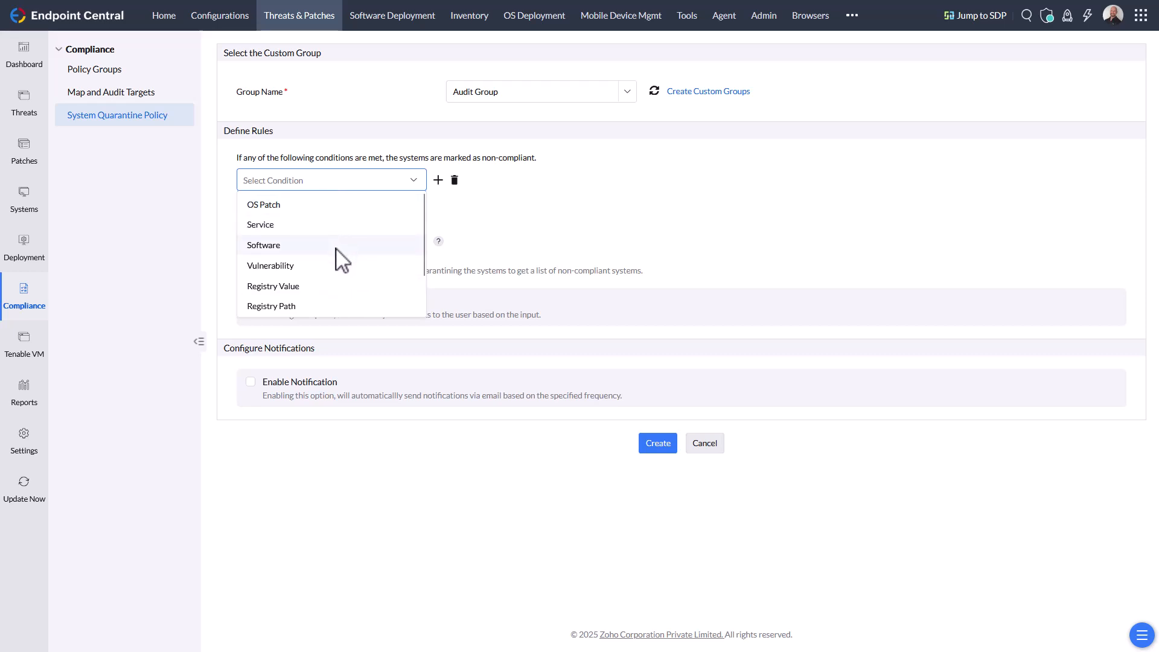
scroll(336, 254, down, 2)
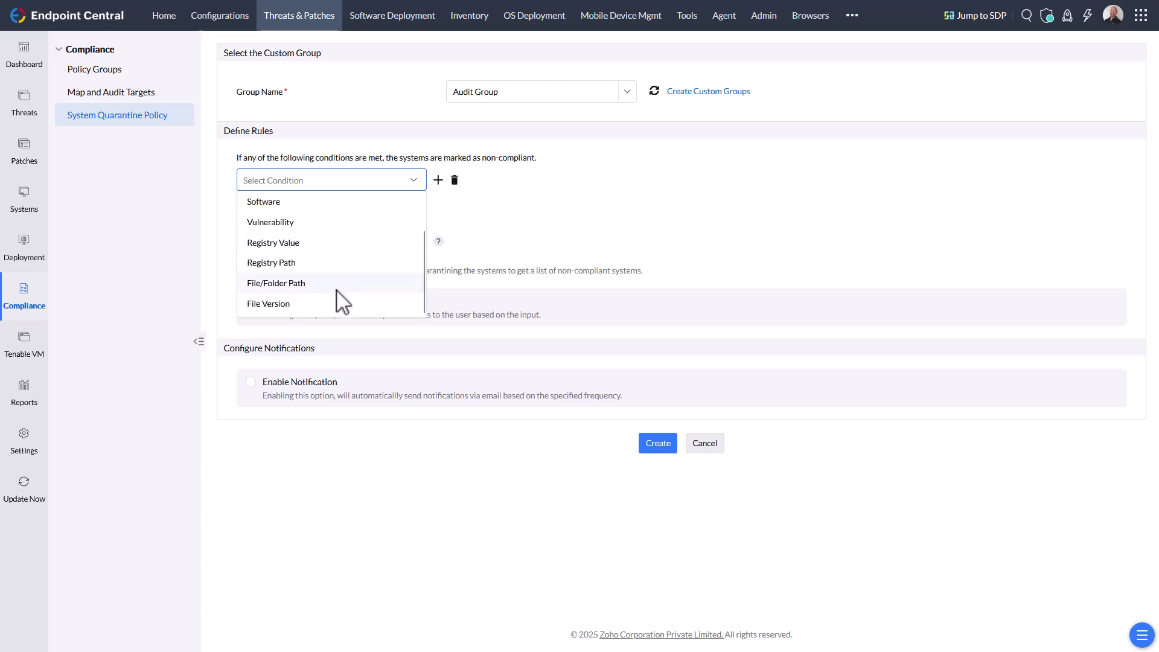
scroll(333, 248, up, 1)
scroll(326, 263, up, 2)
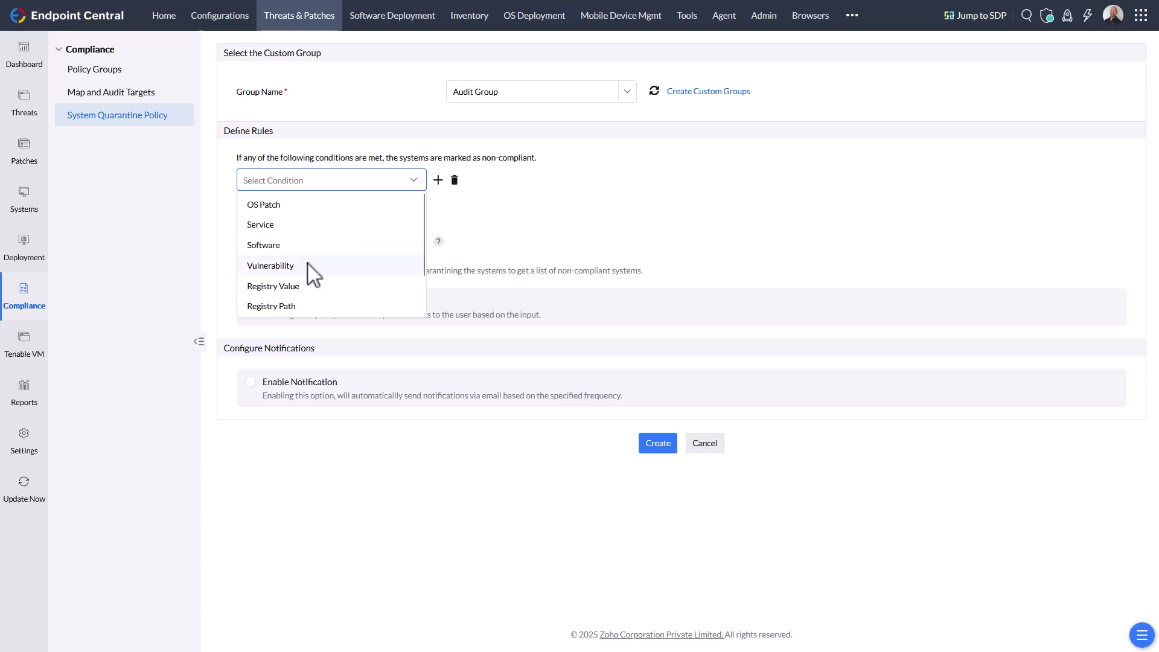
click(313, 270)
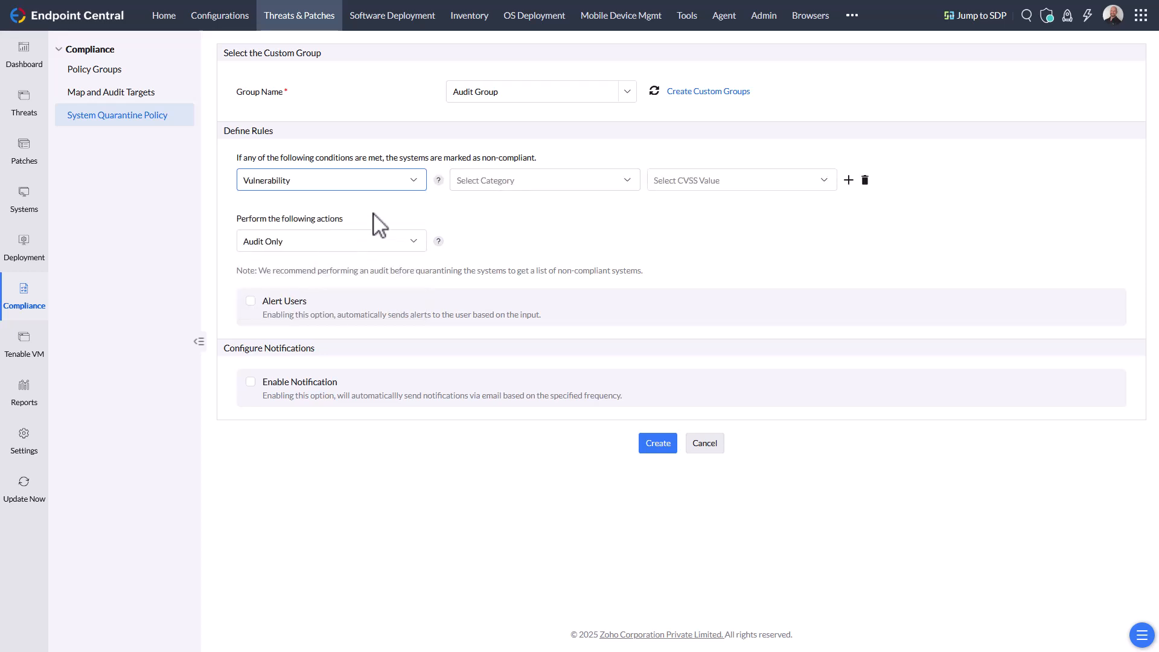
click(556, 181)
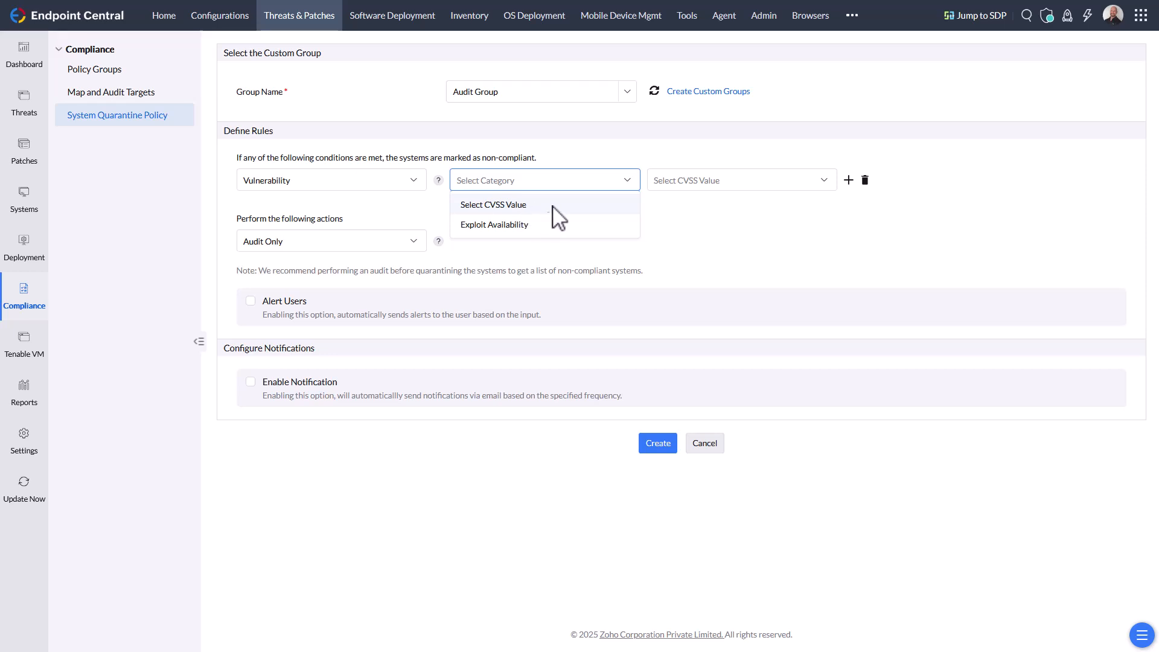
click(531, 208)
click(702, 181)
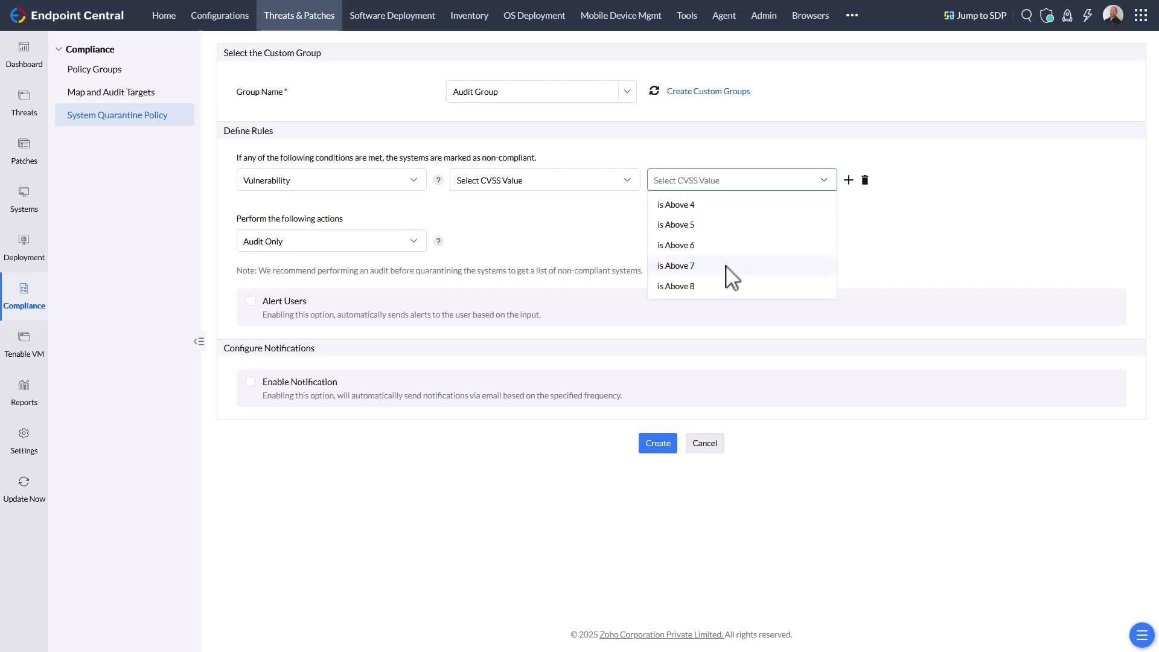
click(679, 287)
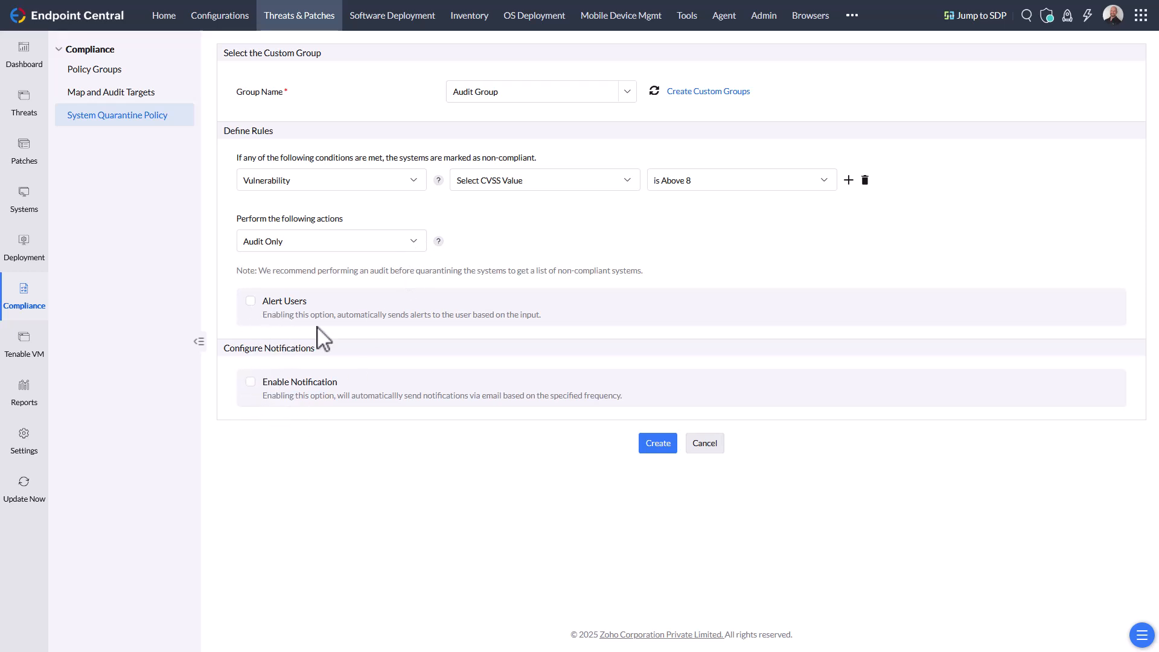
- Set the action to Quarantine with Block All Network Access, then cancel the quarantine policy
click(385, 242)
click(278, 286)
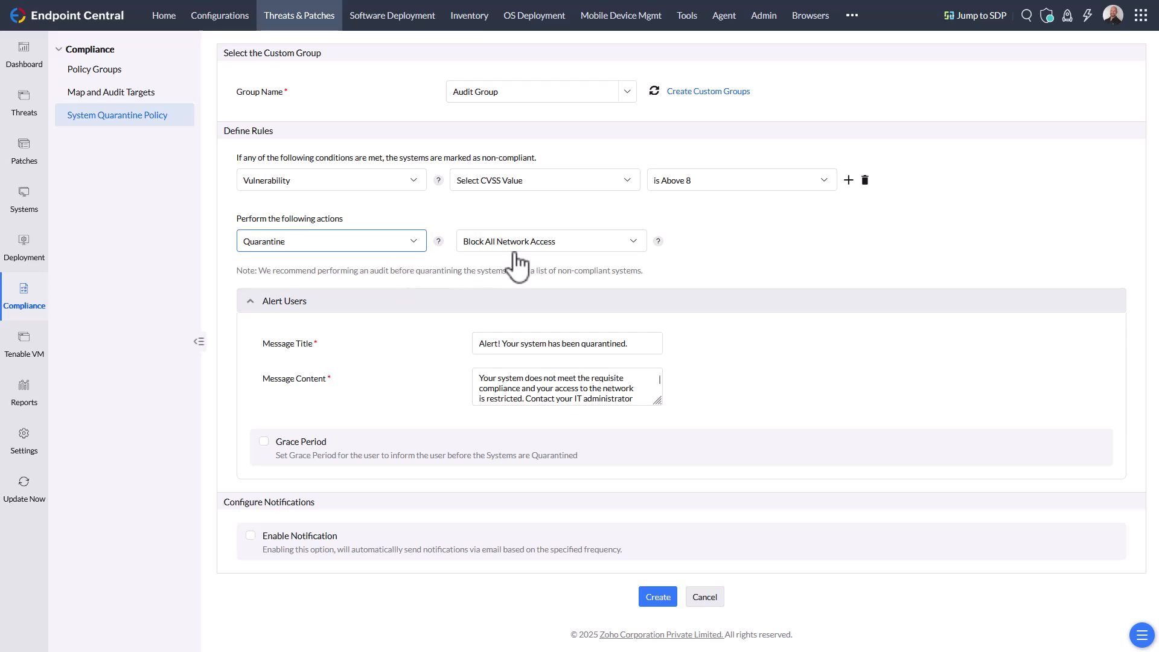
click(628, 242)
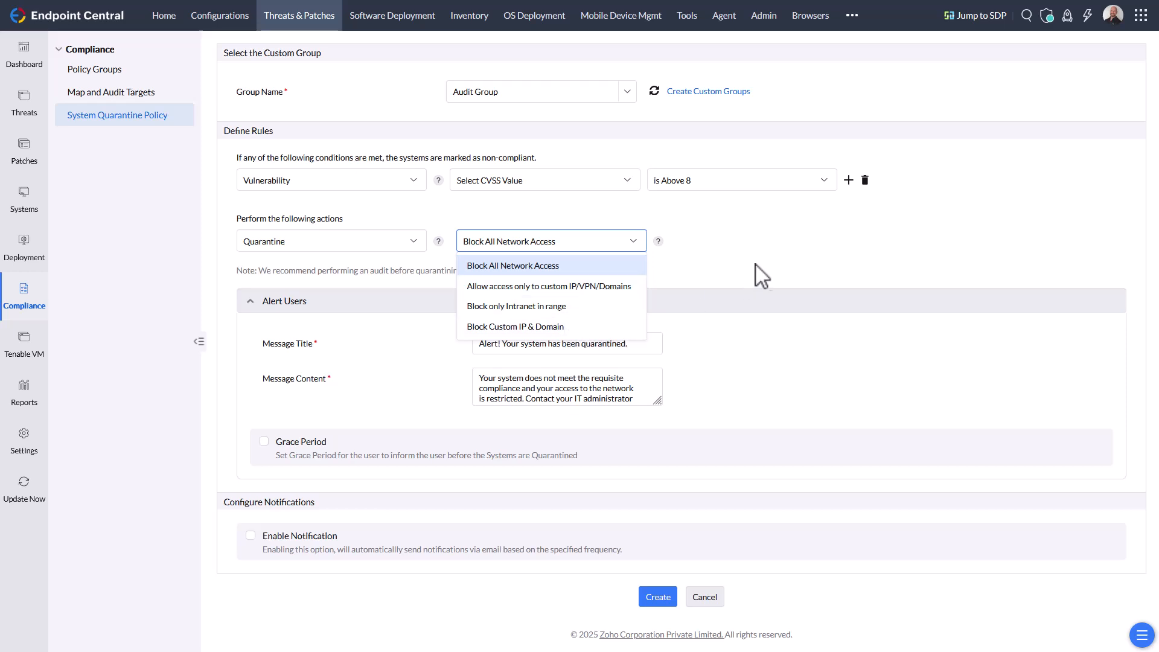
click(797, 281)
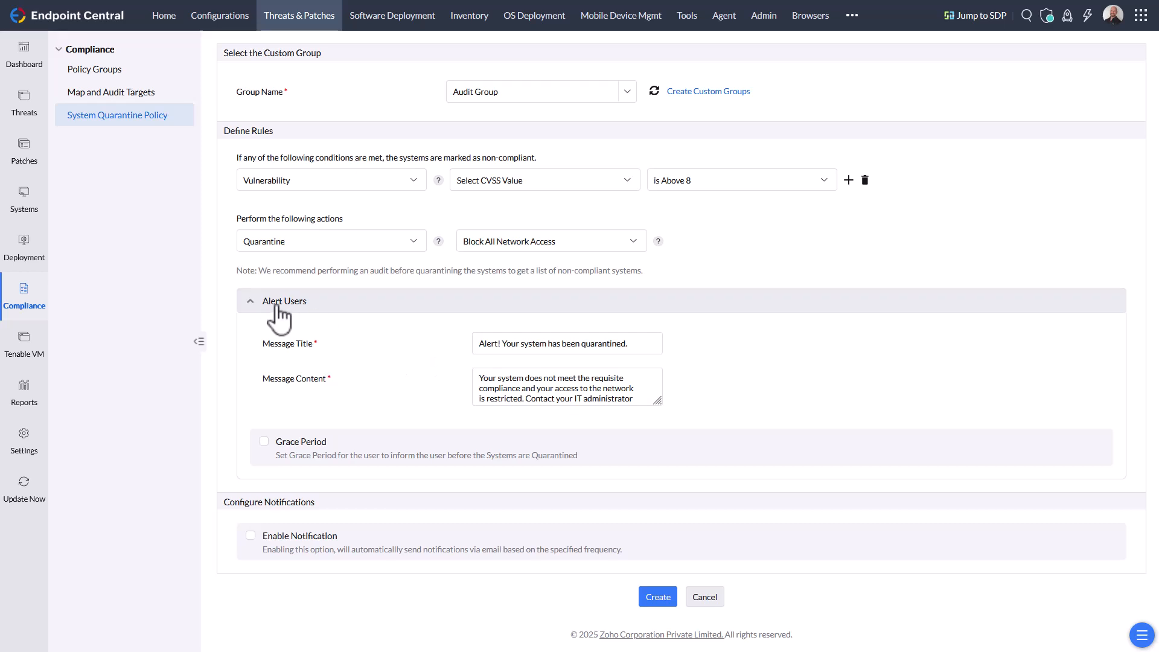
click(289, 448)
click(268, 443)
click(705, 595)
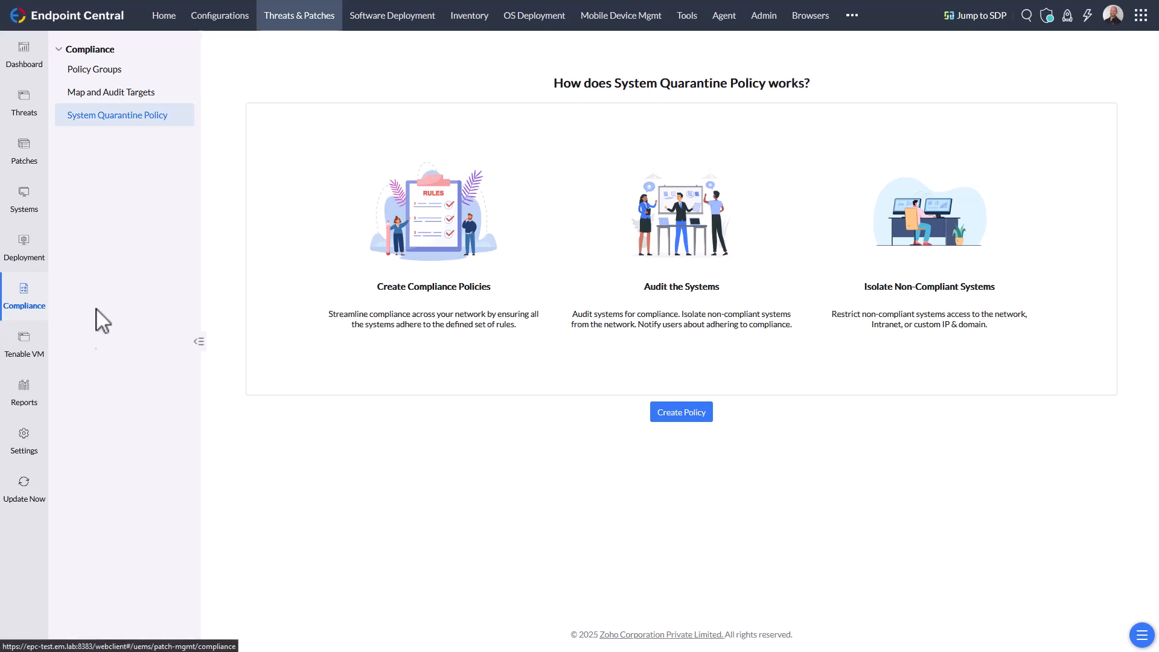
- Browse the policy groups and the list of built-in templates
click(119, 72)
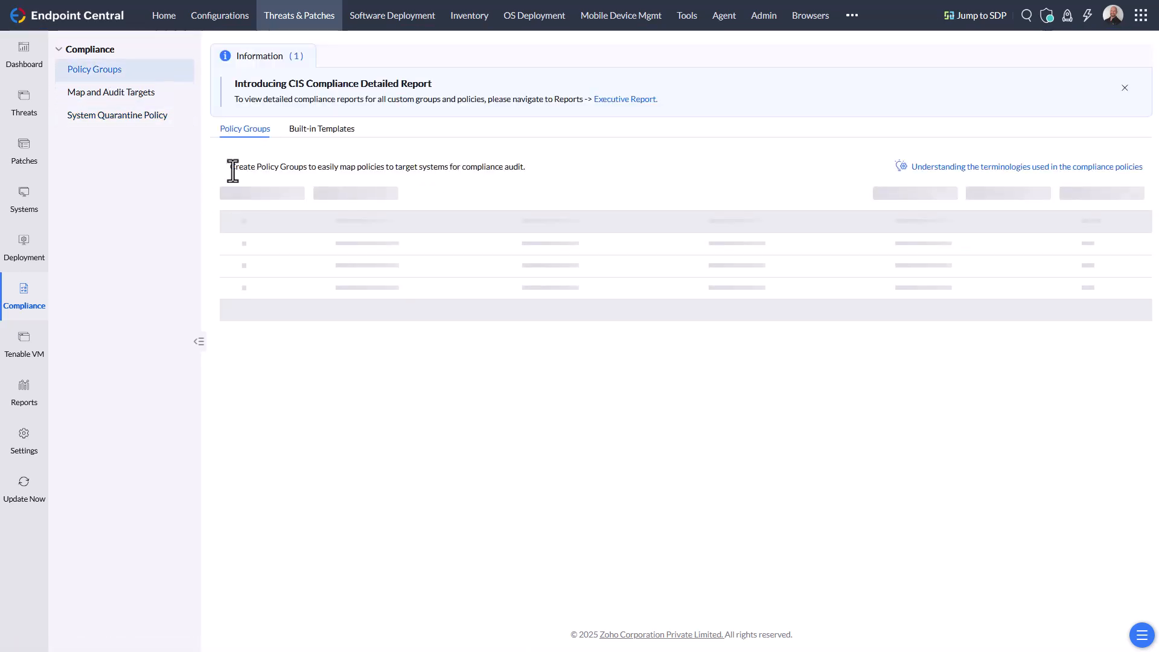
click(324, 131)
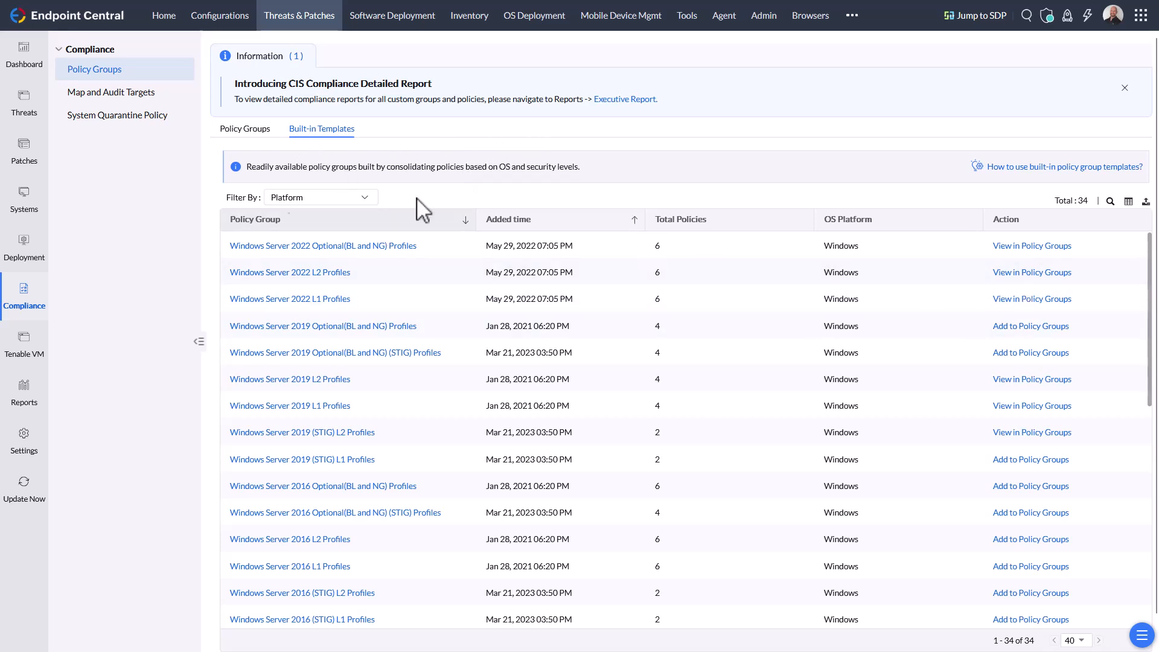
drag(116, 104, 128, 96)
- Reopen AD01-EM-TEST's Domain Controller policy results from Audit Group and expand then collapse the Password Policy section
click(118, 93)
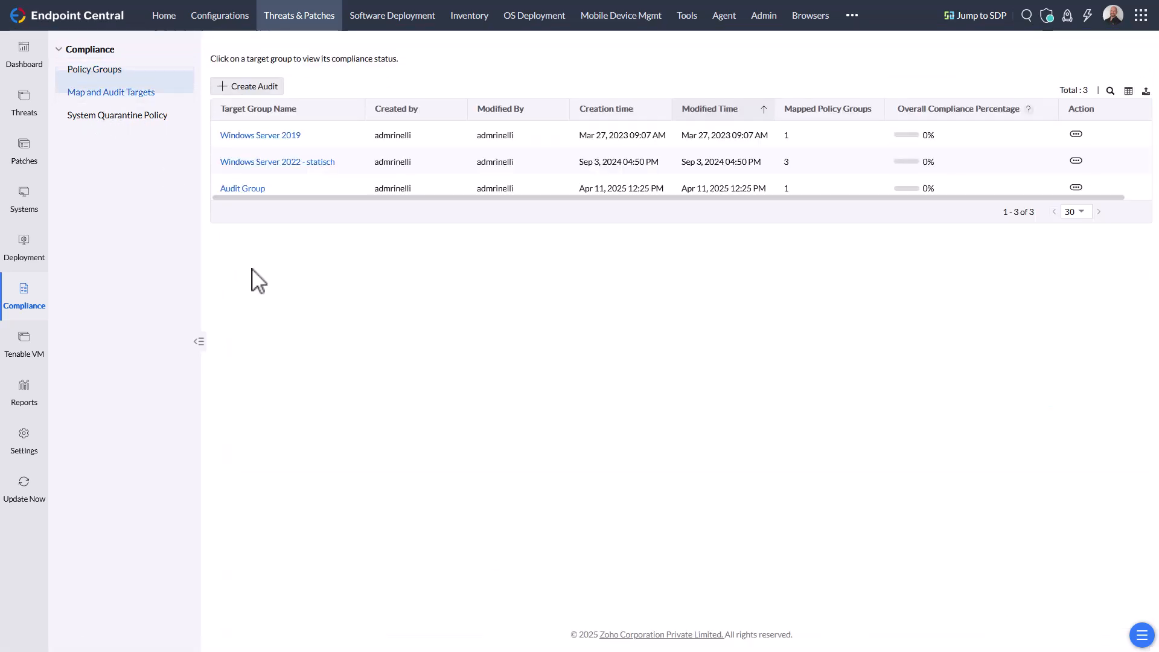
click(241, 189)
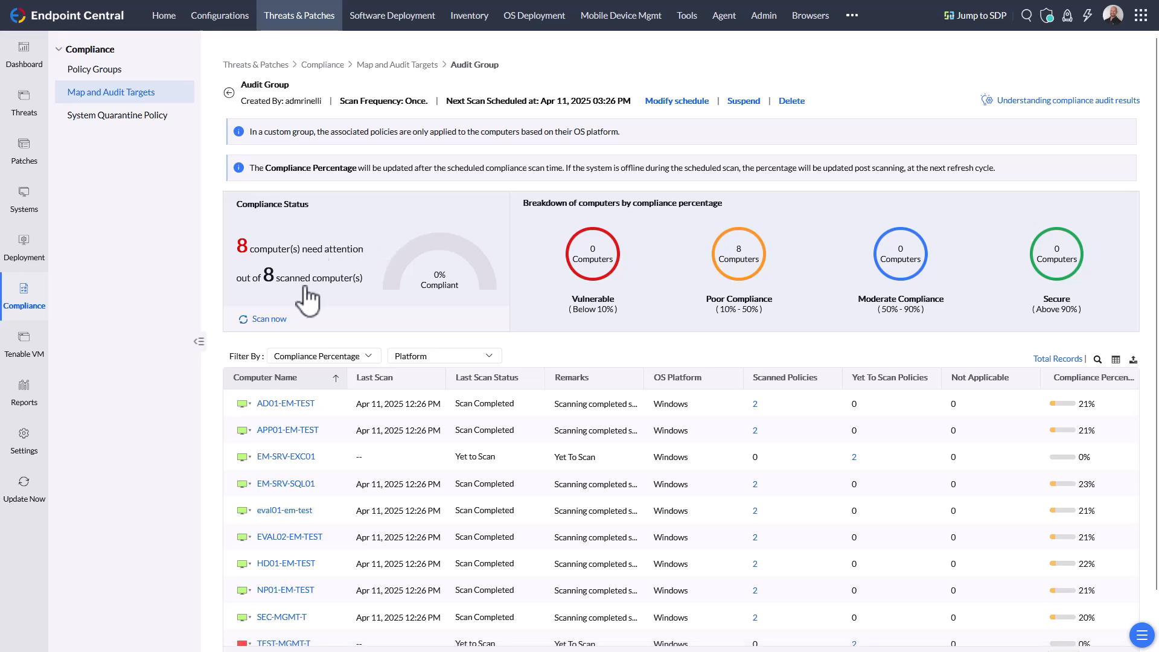
click(289, 404)
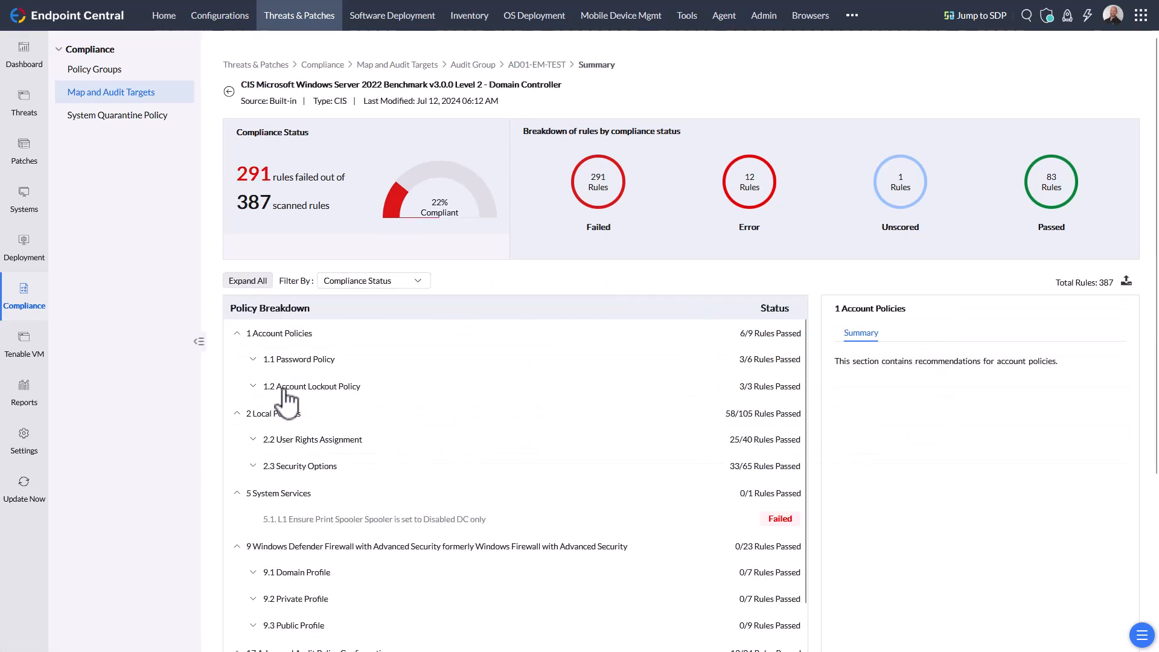
click(253, 359)
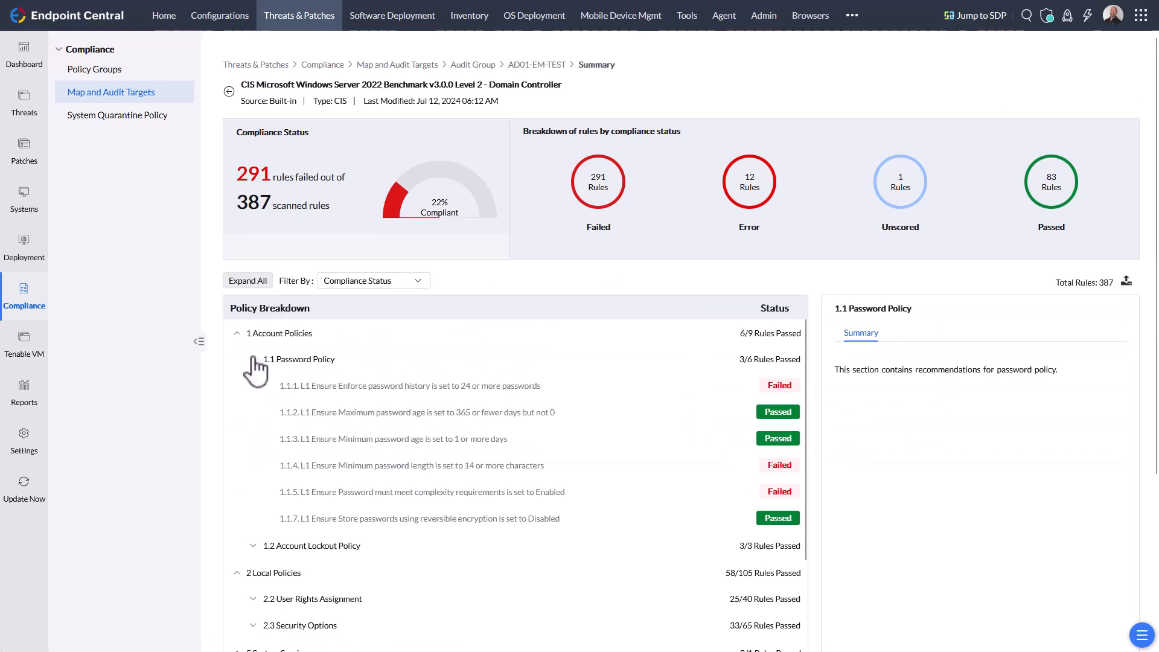
click(253, 360)
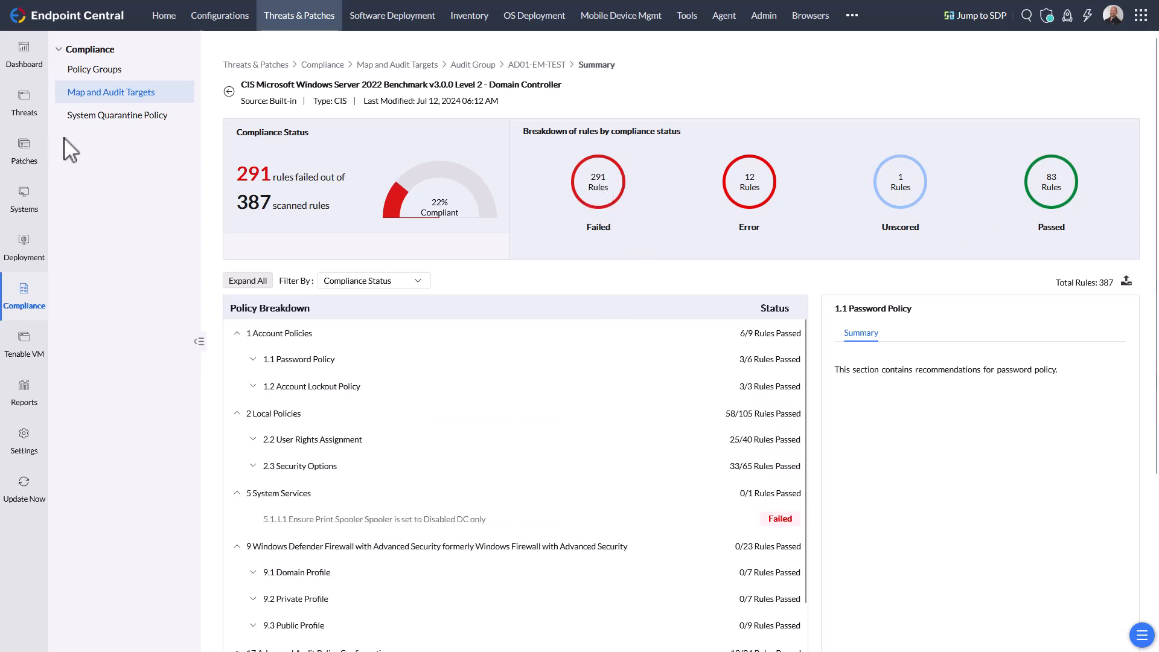
- Open the System Quarantine Policy page and start creating a new policy
click(101, 115)
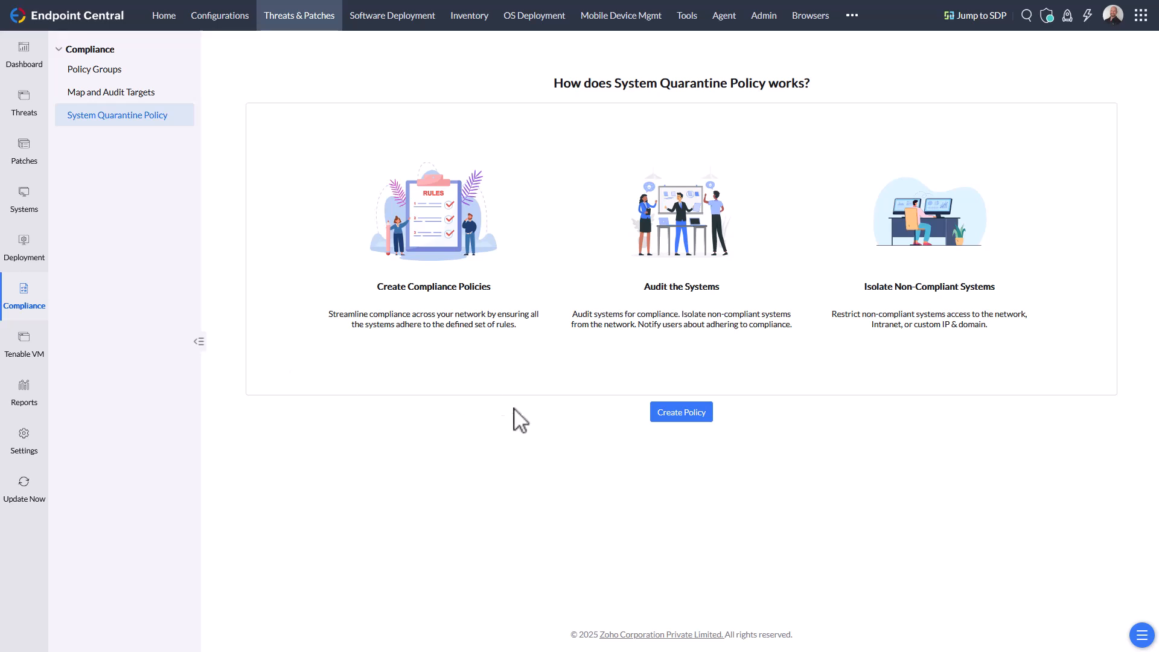
click(702, 413)
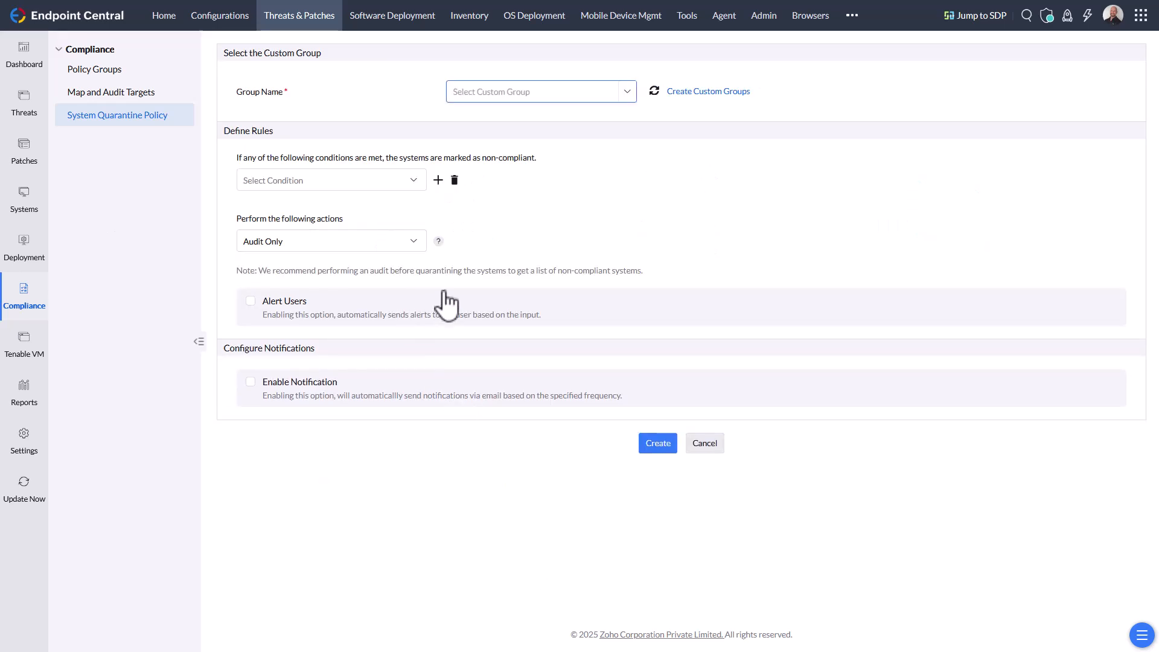
- Try the Registry Value and Software condition types, then set the rule condition to Vulnerability and open its category options
click(405, 187)
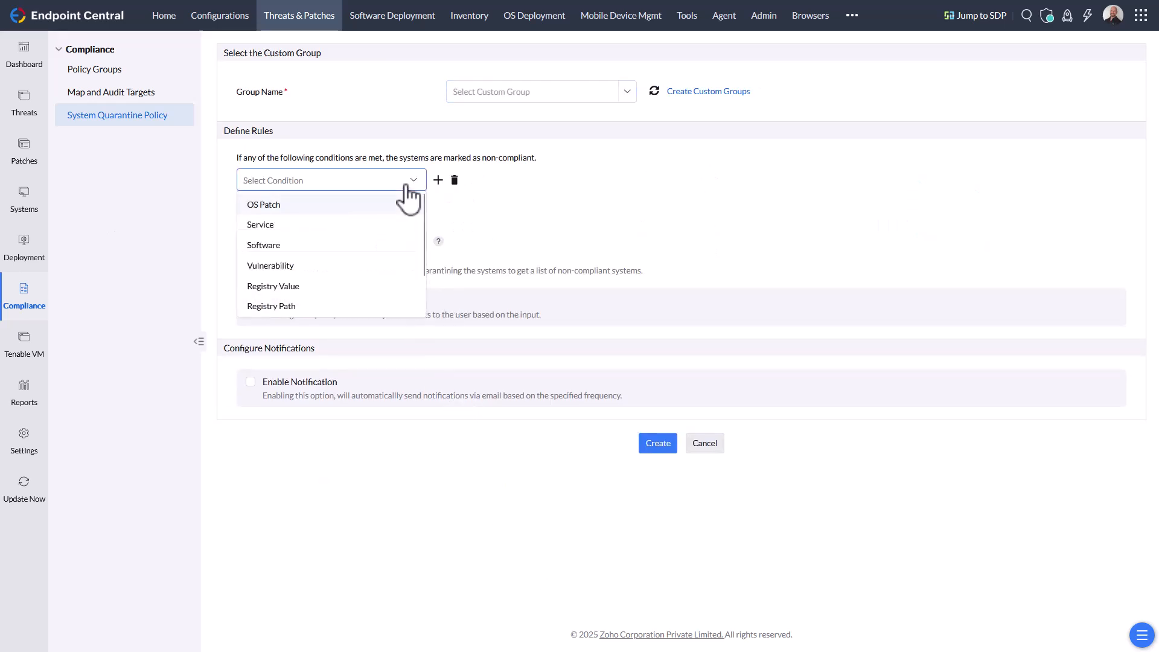
click(321, 290)
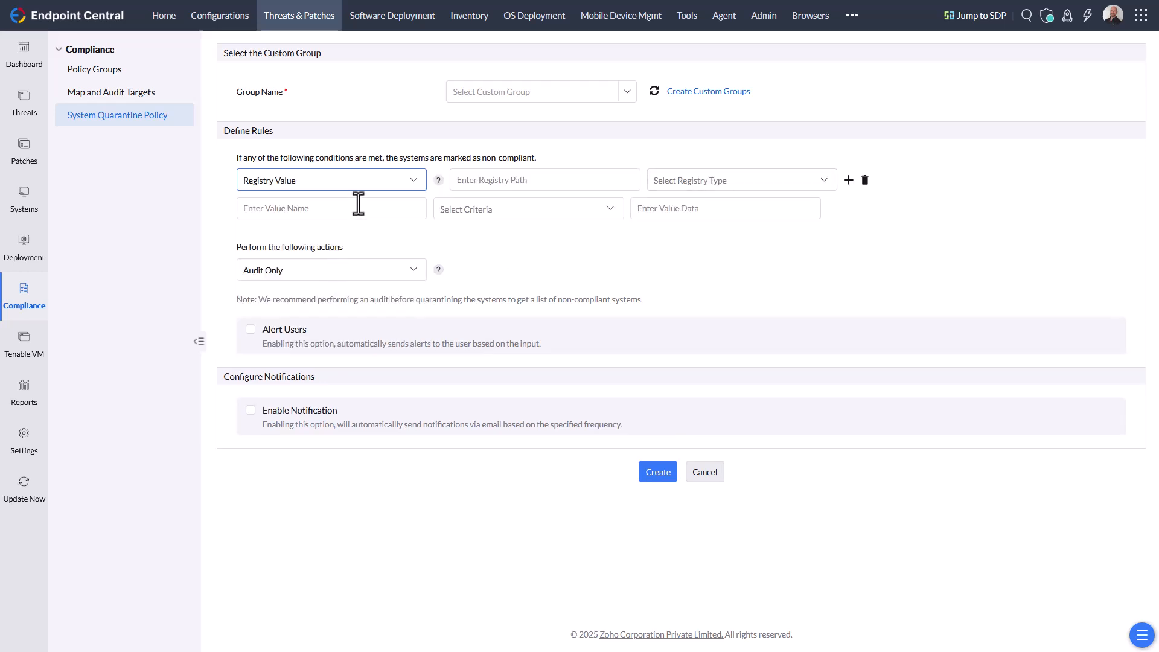
click(417, 181)
click(357, 243)
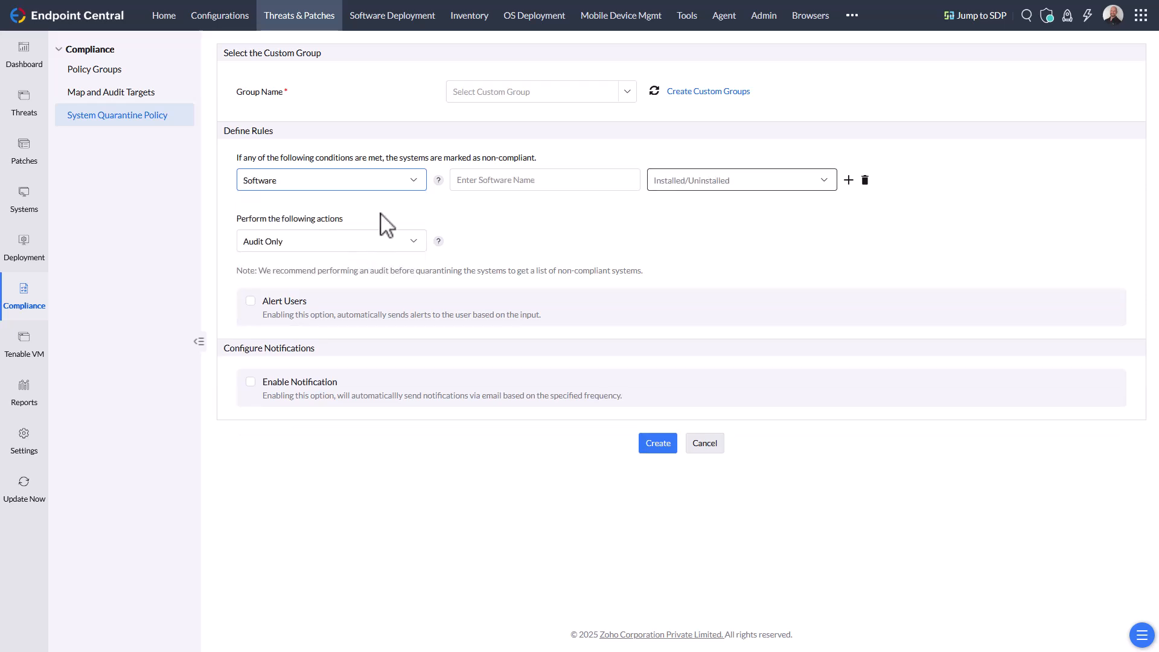
click(414, 181)
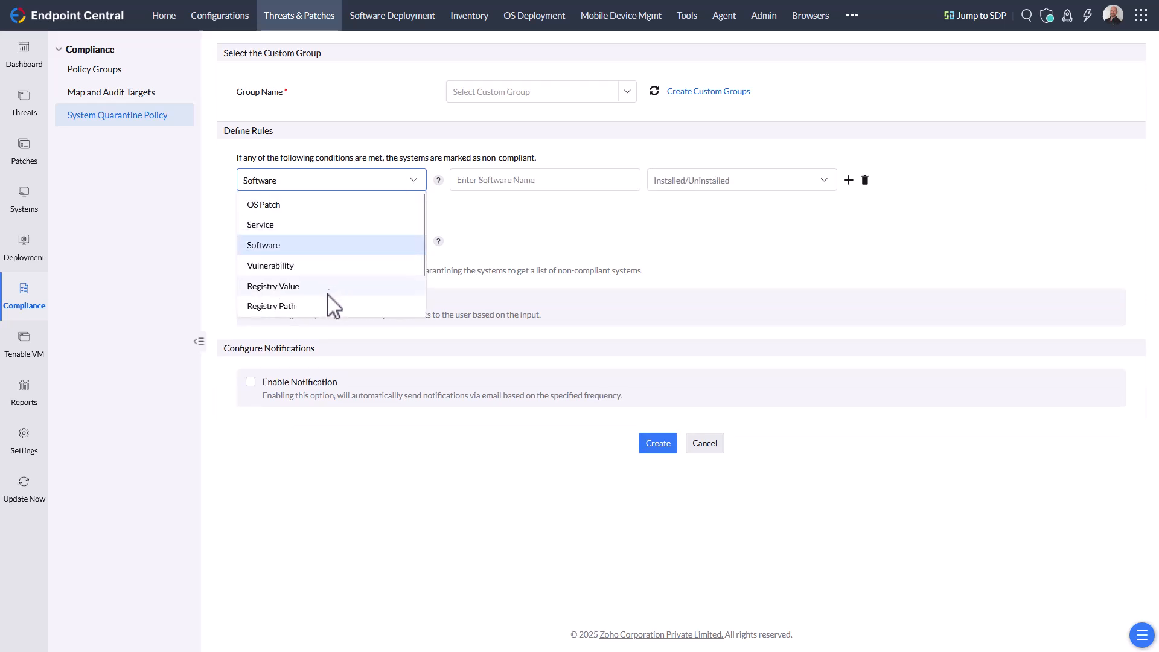
scroll(326, 271, down, 1)
click(311, 224)
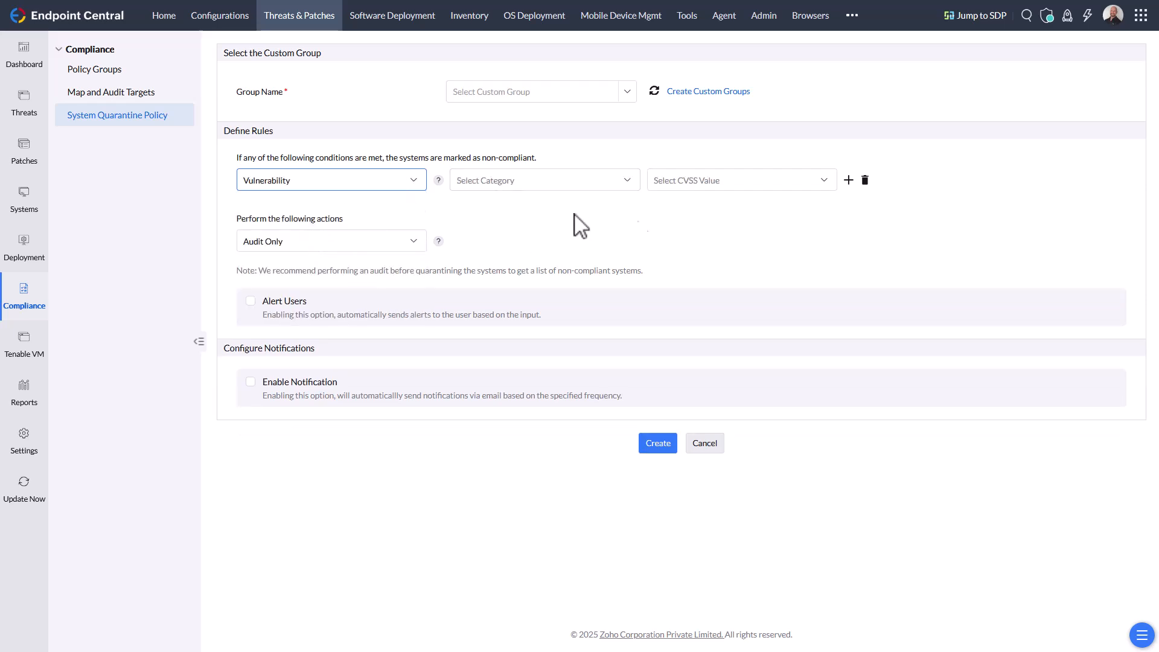
click(617, 186)
click(740, 250)
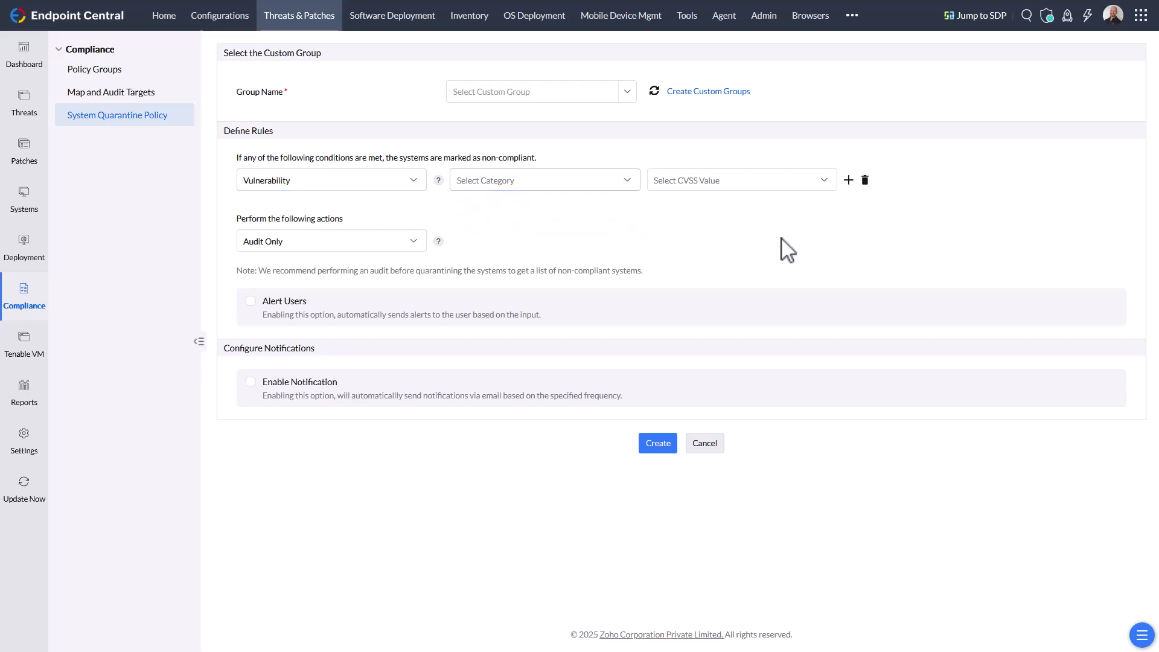